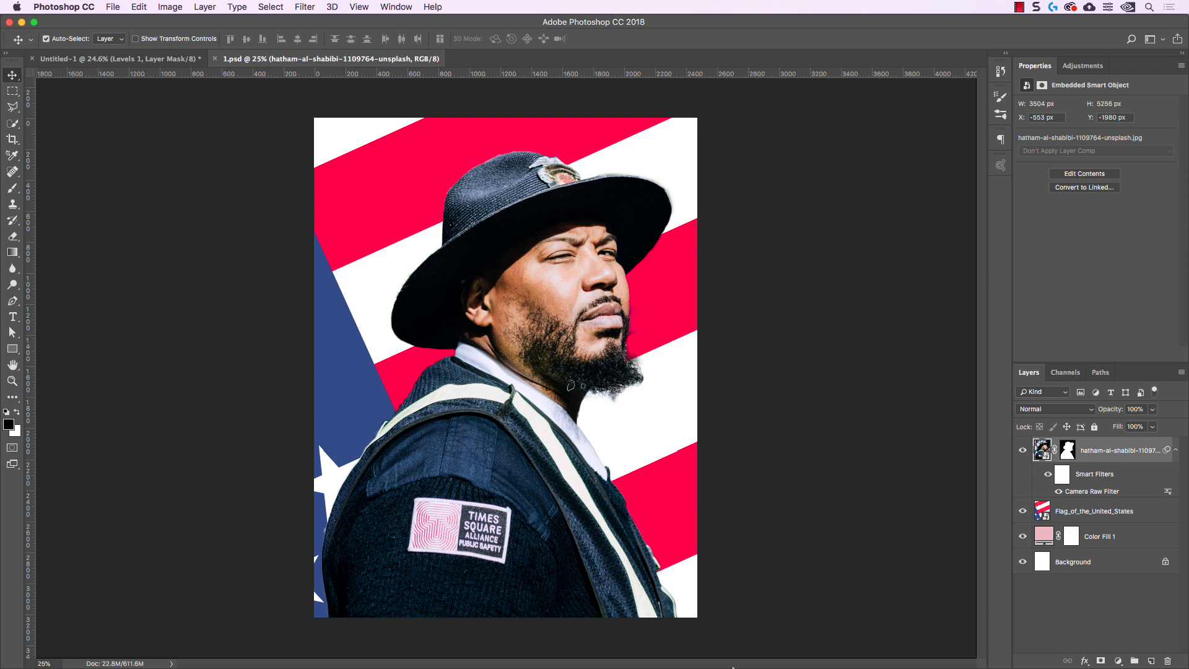
Switch to Illustrator and examine the white rectangle cutting across the second T of TEXTUAL
{"action": "mouse_move", "coordinate": [439, 667]}
{"action": "left_click", "coordinate": [380, 650]}
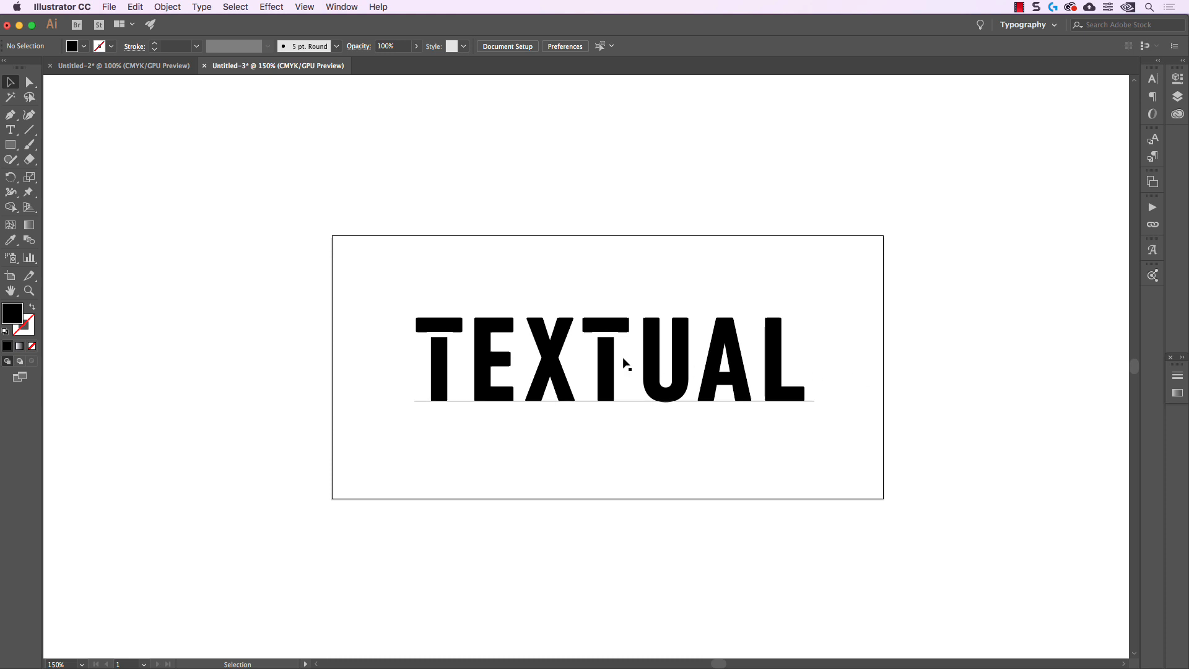
{"action": "scroll", "coordinate": [598, 335], "scroll_direction": "up", "scroll_amount": 5}
{"action": "left_click", "coordinate": [598, 340]}
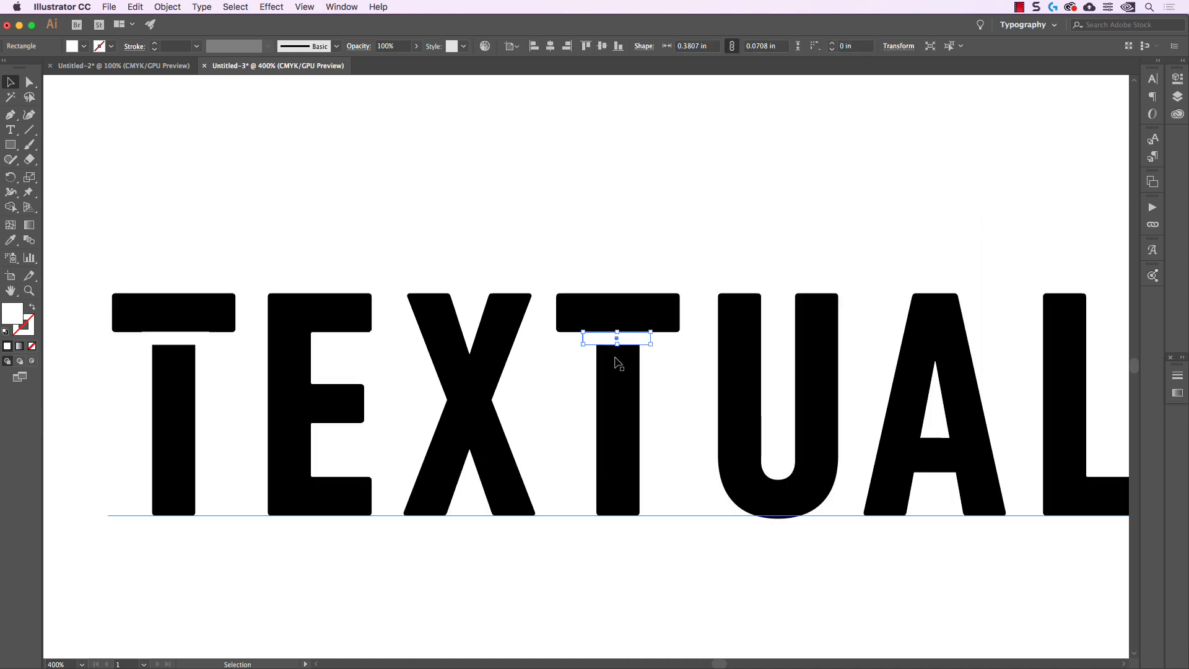
{"action": "left_click", "coordinate": [657, 242]}
{"action": "left_click", "coordinate": [650, 340]}
{"action": "key", "text": "super+minus"}
{"action": "key", "text": "super+minus"}
{"action": "key", "text": "super+minus"}
{"action": "left_click_drag", "start_coordinate": [365, 277], "coordinate": [912, 451]}
{"action": "key", "text": "a"}
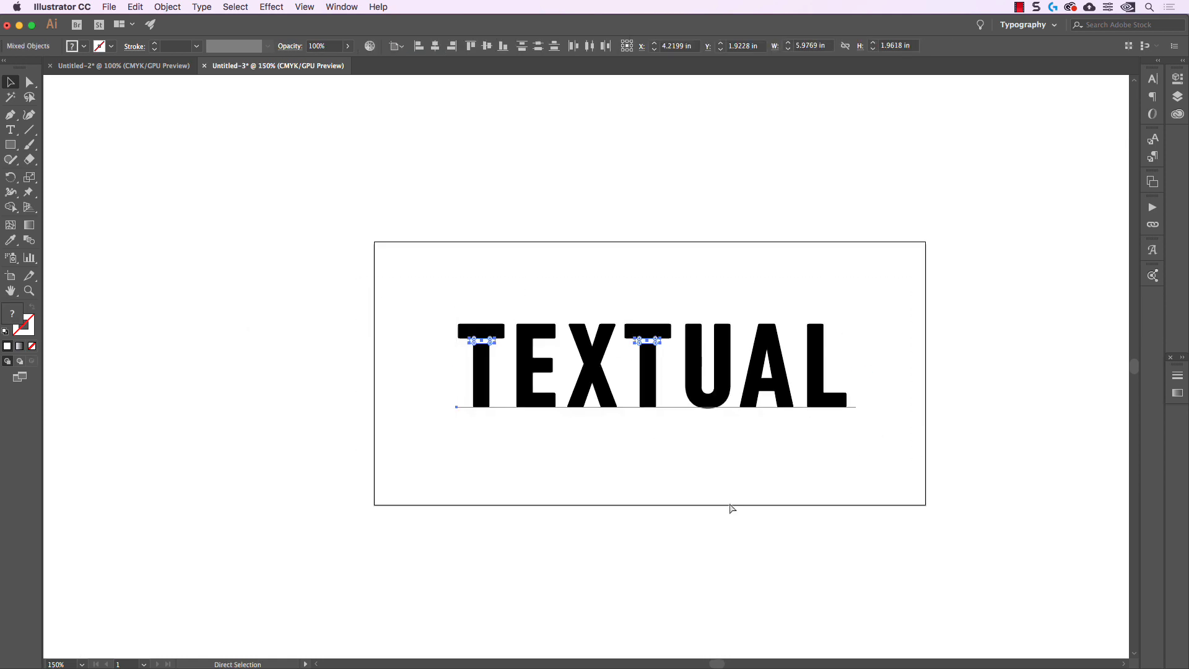
{"action": "left_click", "coordinate": [406, 664]}
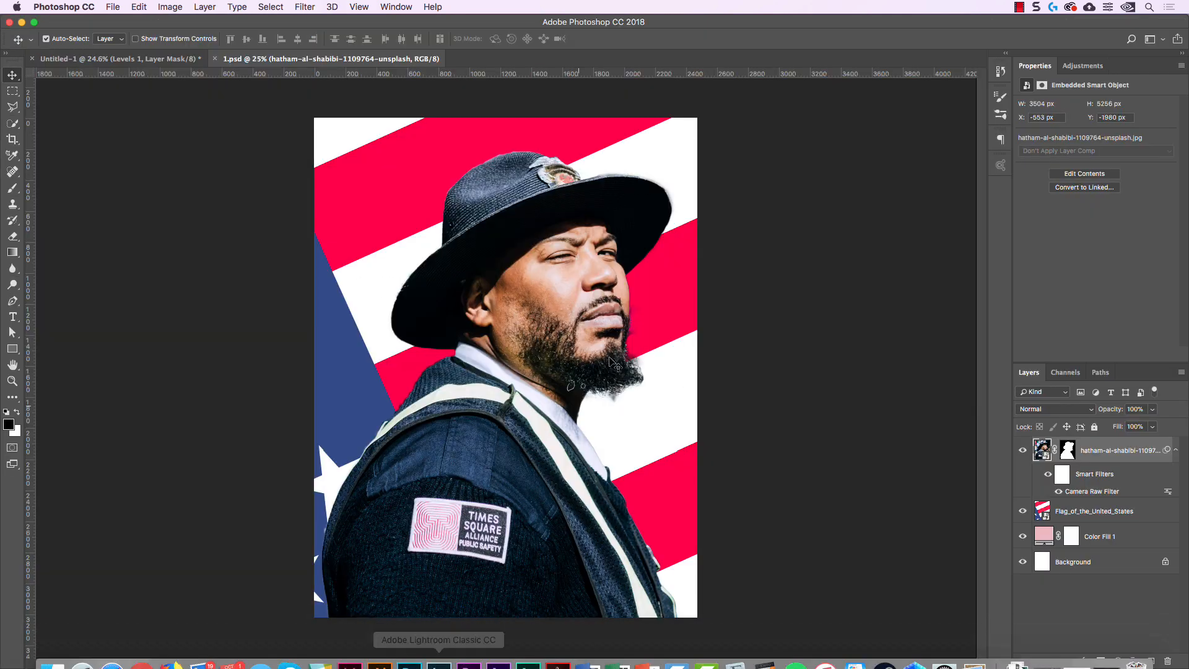
{"action": "key", "text": "super+v"}
{"action": "key", "text": "Return"}
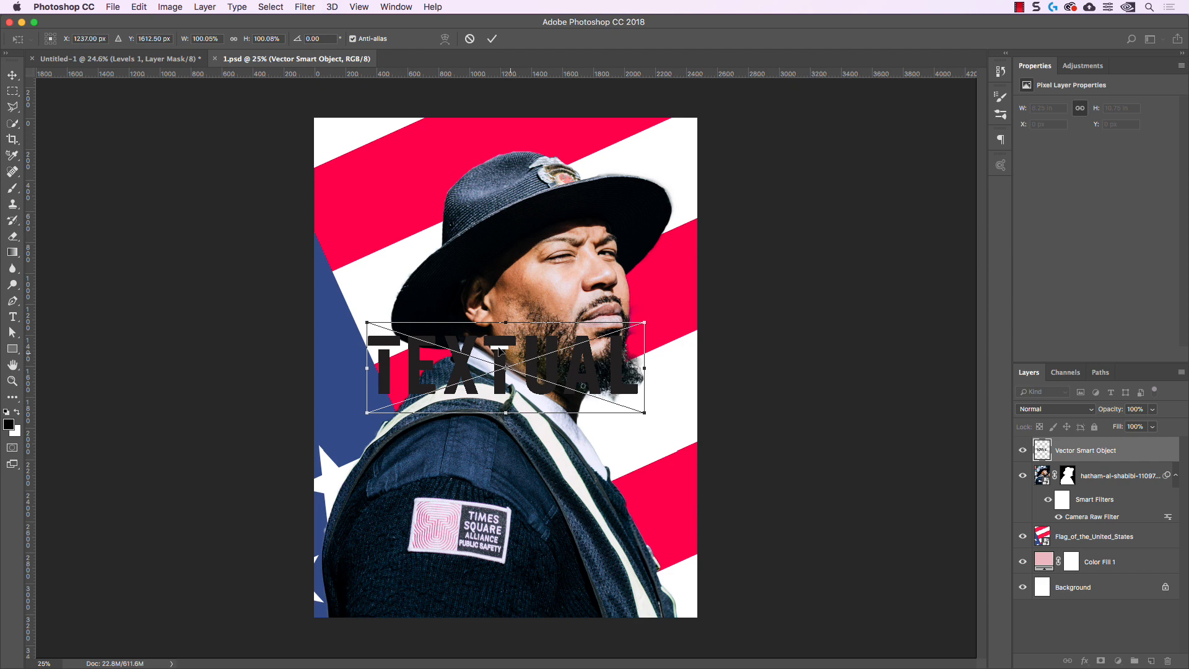
{"action": "left_click", "coordinate": [470, 39]}
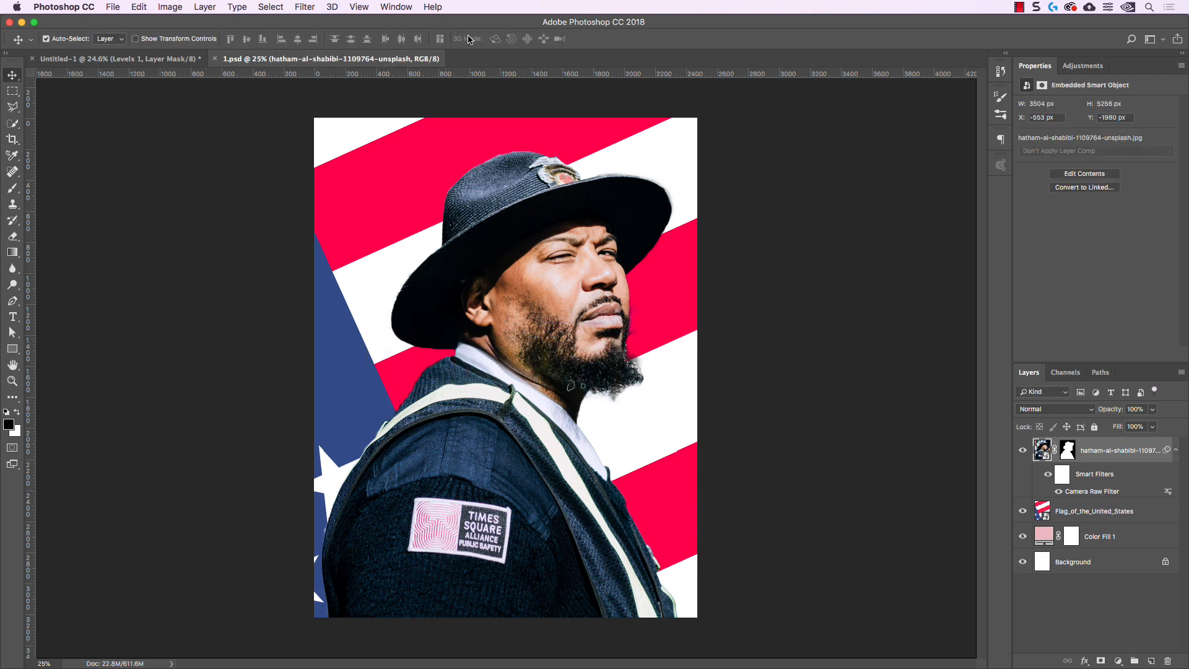
Switch to Illustrator and convert the live TEXTUAL text to outlines
{"action": "left_click", "coordinate": [393, 650]}
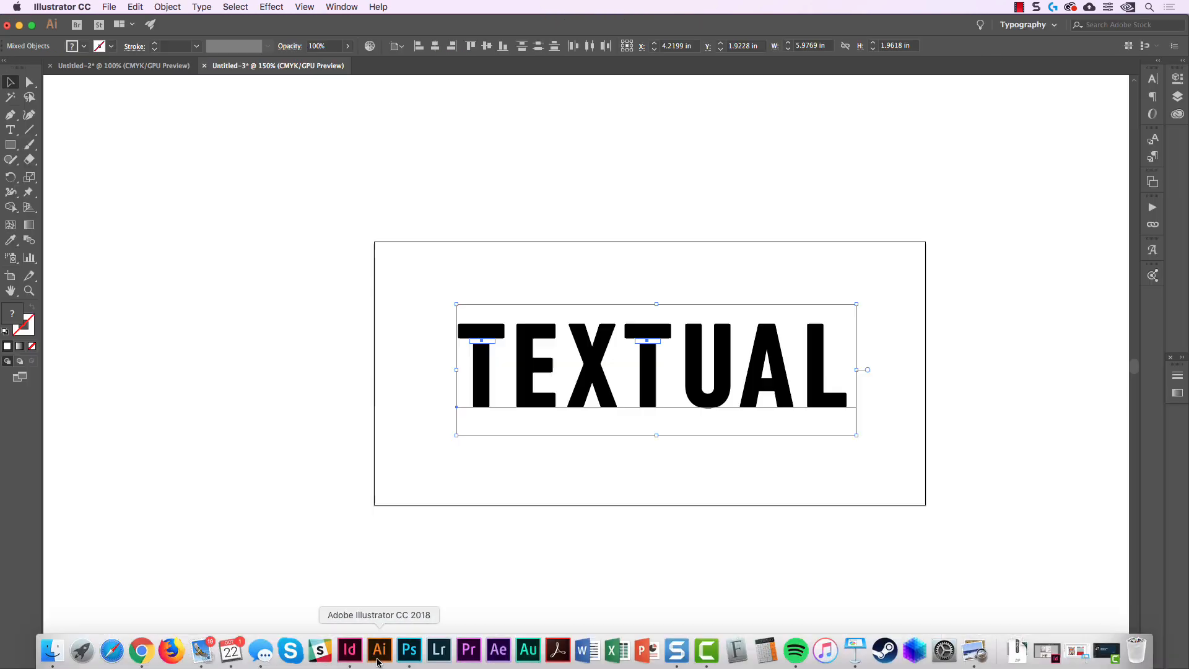
{"action": "scroll", "coordinate": [657, 358], "scroll_direction": "up", "scroll_amount": 2}
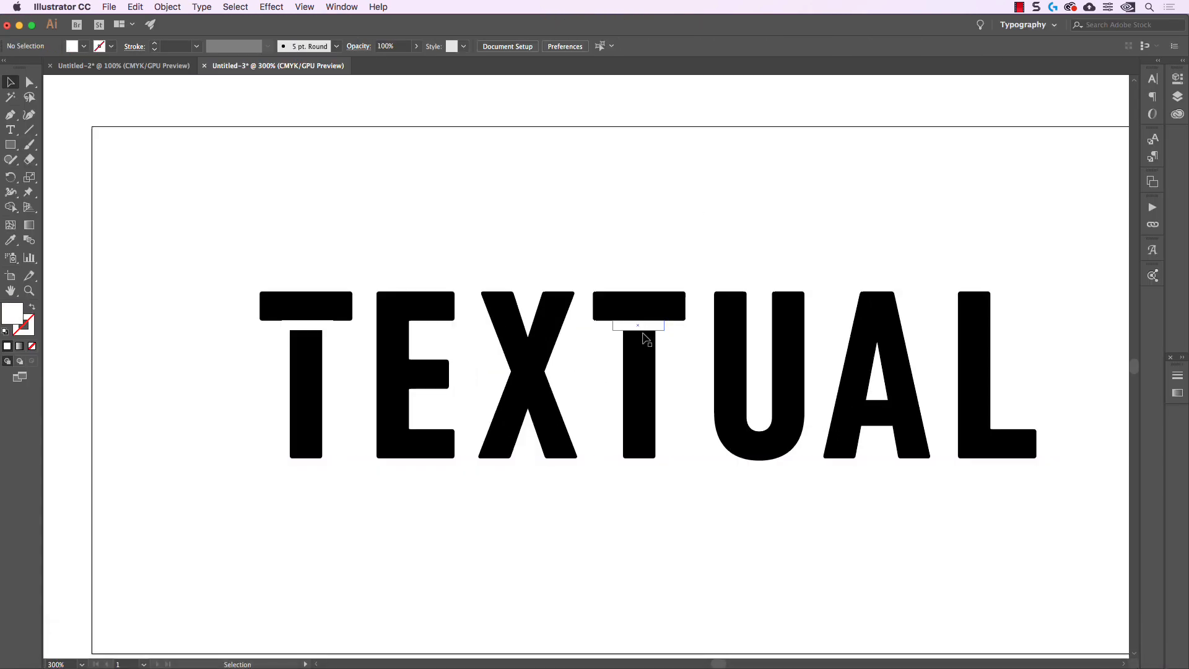
{"action": "left_click_drag", "start_coordinate": [721, 264], "coordinate": [640, 240]}
{"action": "scroll", "coordinate": [641, 238], "scroll_direction": "down", "scroll_amount": 2}
{"action": "scroll", "coordinate": [650, 235], "scroll_direction": "up", "scroll_amount": 2}
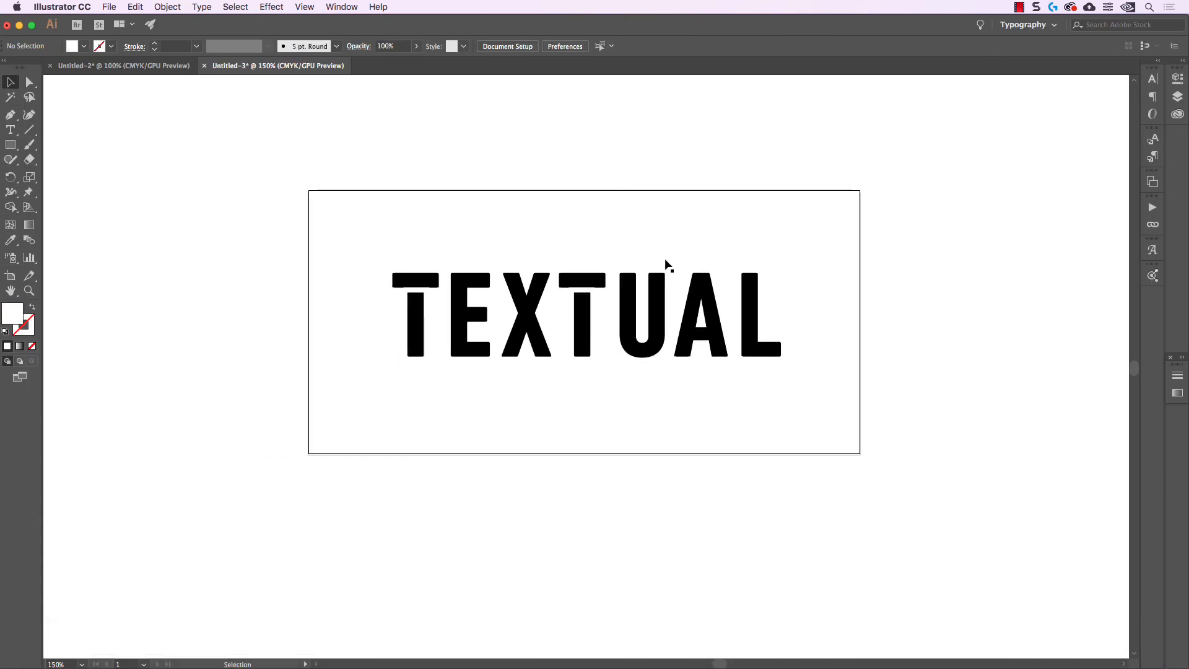
{"action": "left_click", "coordinate": [664, 294]}
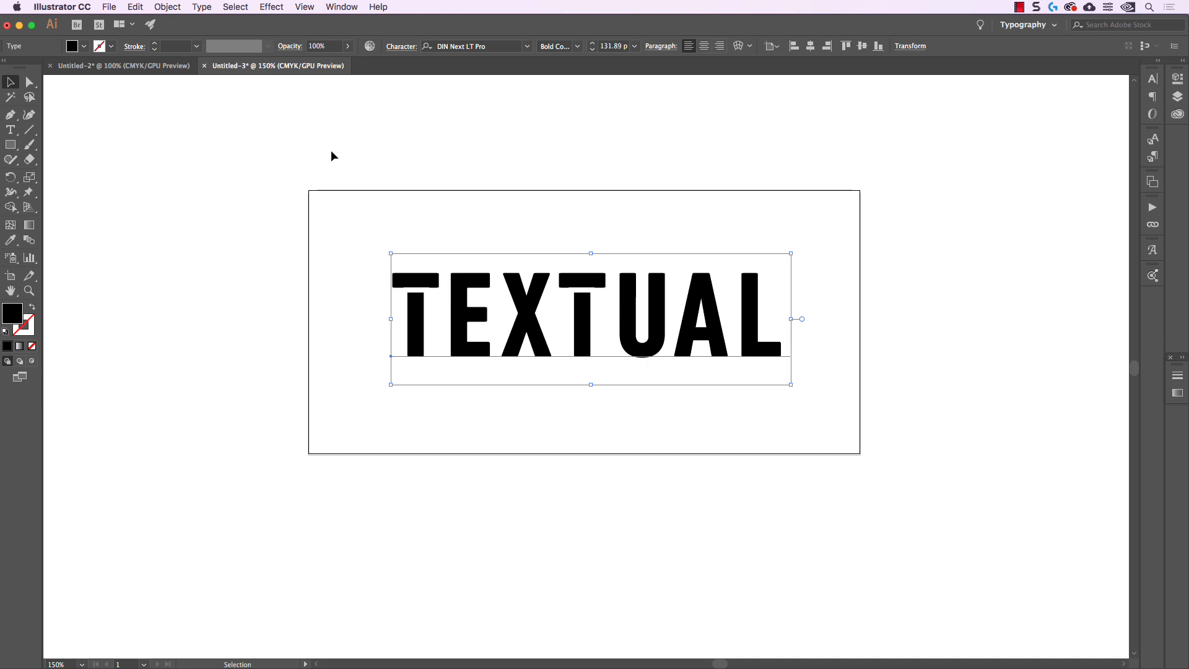
{"action": "left_click", "coordinate": [201, 8]}
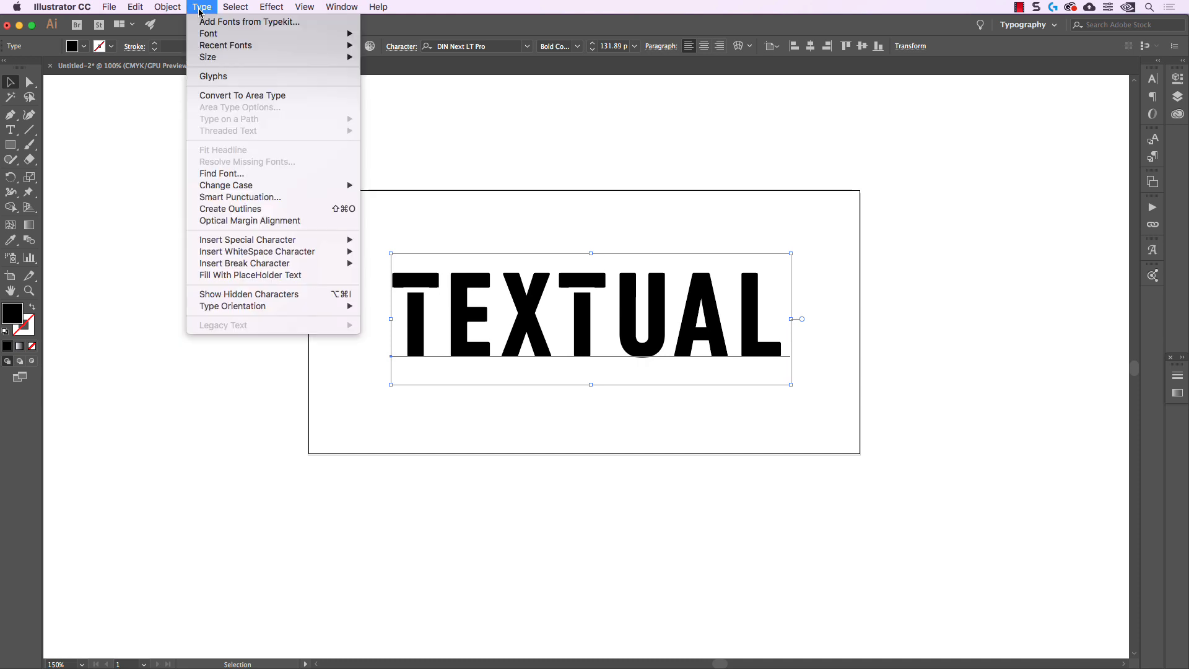
{"action": "left_click", "coordinate": [282, 210]}
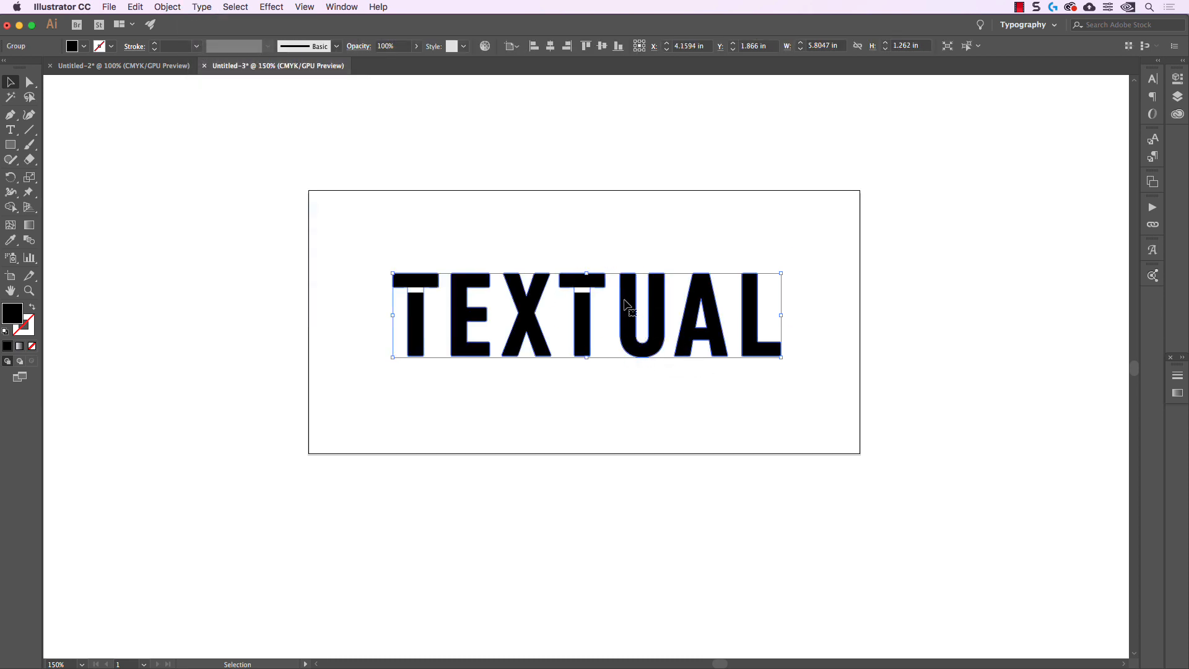
Ungroup the outlined TEXTUAL lettering into separate letters and clear the selection
{"action": "left_click", "coordinate": [618, 232]}
{"action": "left_click", "coordinate": [628, 292]}
{"action": "right_click", "coordinate": [626, 290]}
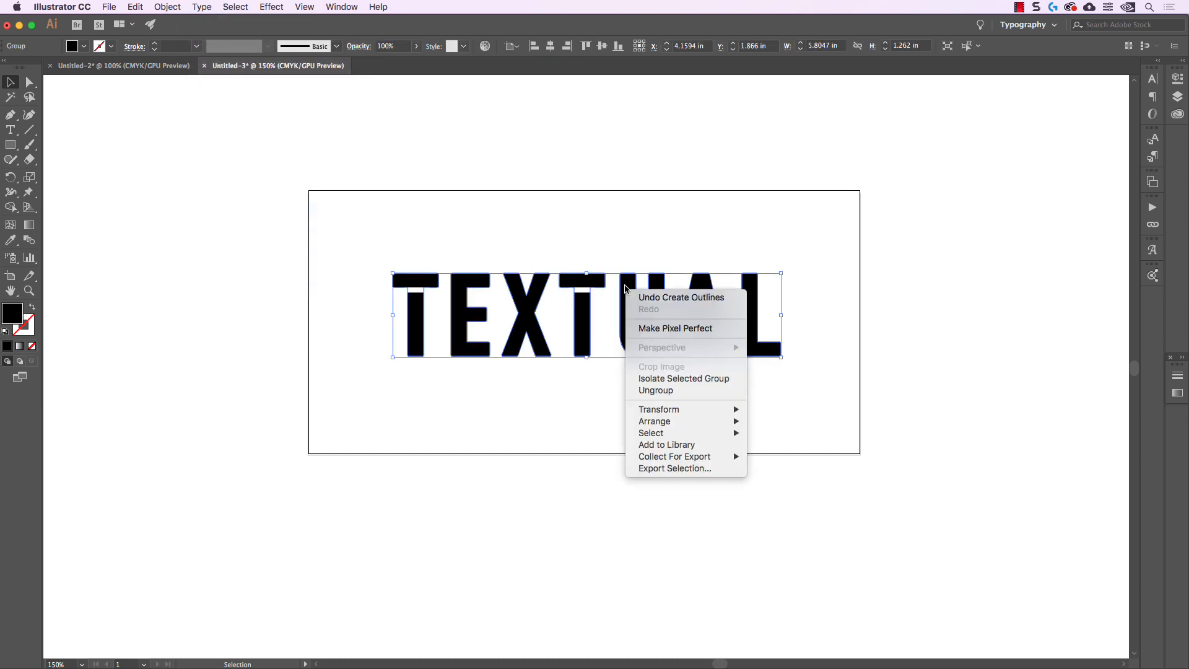
{"action": "left_click", "coordinate": [675, 390]}
{"action": "left_click", "coordinate": [594, 223]}
Cut the white rectangle out of the second T with Pathfinder's Minus Front
{"action": "left_click", "coordinate": [595, 281]}
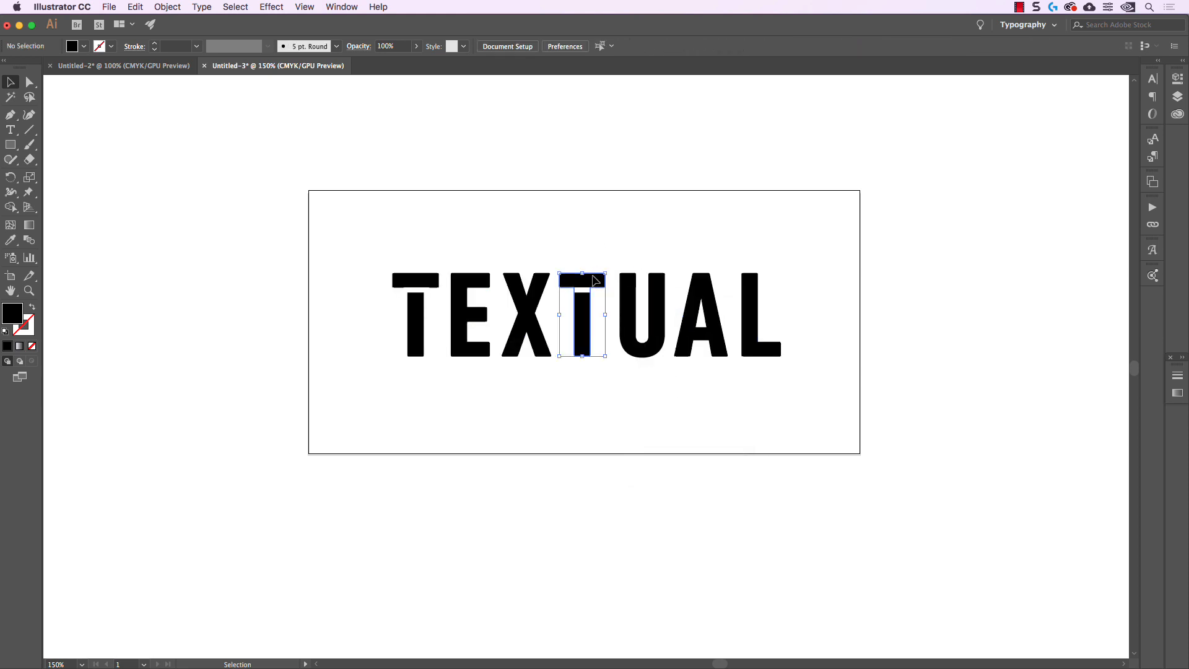
{"action": "left_click", "coordinate": [595, 315]}
{"action": "scroll", "coordinate": [591, 316], "scroll_direction": "up", "scroll_amount": 4}
{"action": "left_click_drag", "start_coordinate": [617, 315], "coordinate": [549, 370]}
{"action": "left_click", "coordinate": [533, 225]}
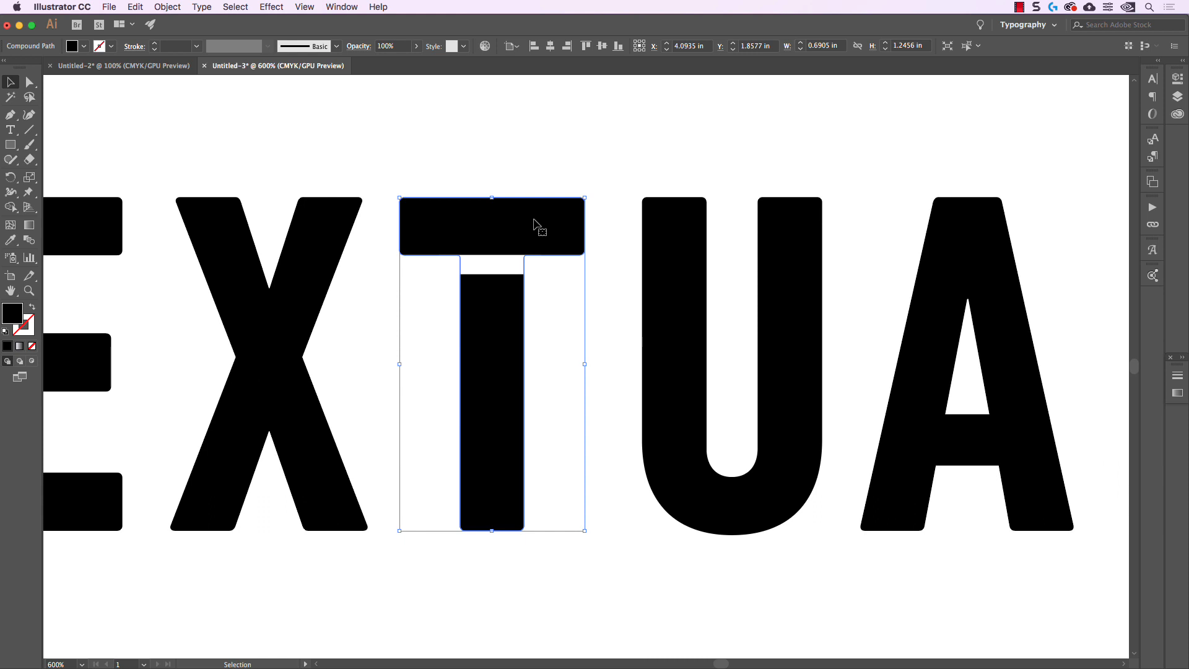
{"action": "left_click", "coordinate": [515, 258], "text": "shift"}
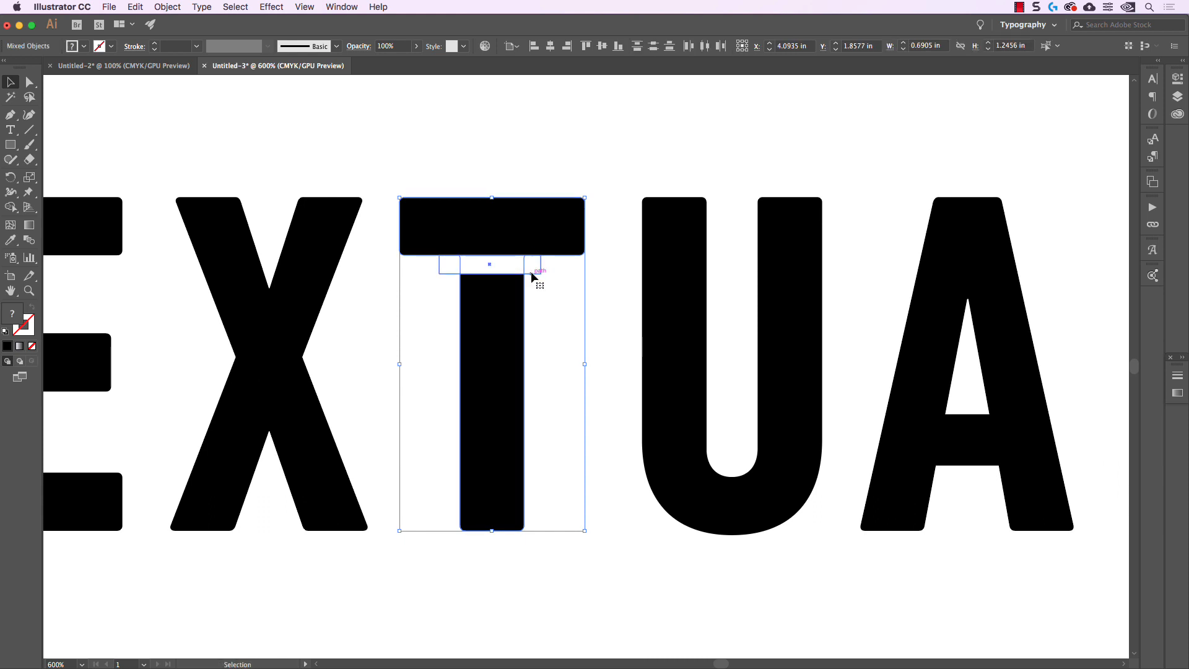
{"action": "left_click", "coordinate": [341, 6]}
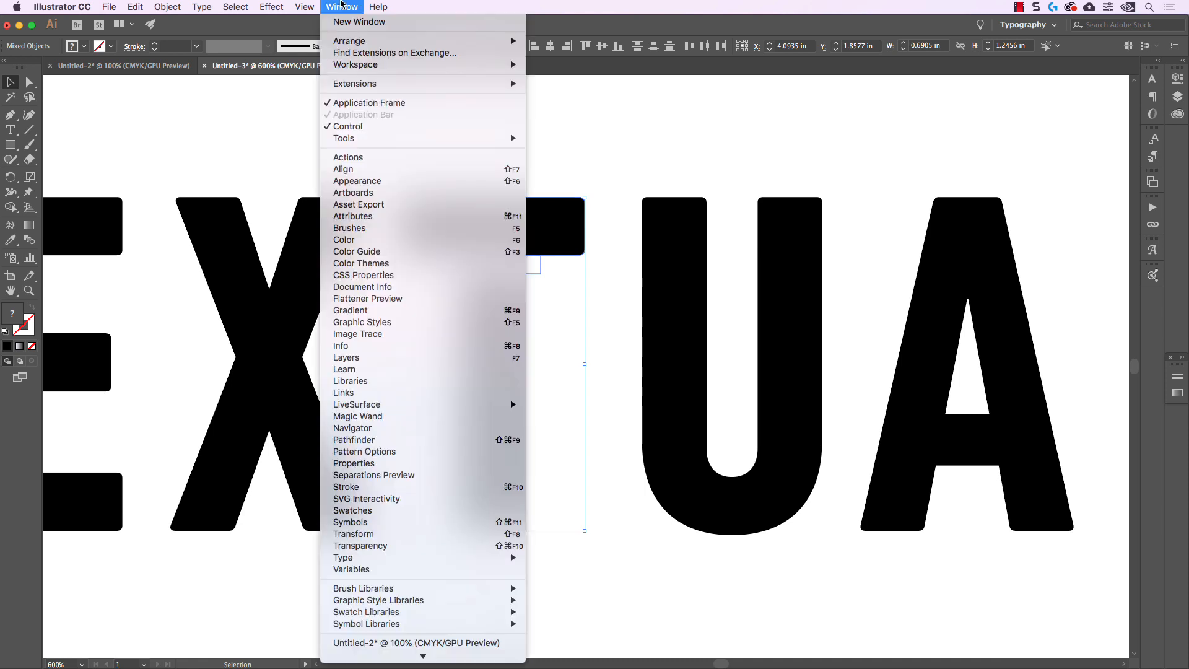
{"action": "left_click", "coordinate": [372, 440]}
{"action": "left_click_drag", "start_coordinate": [1137, 221], "coordinate": [931, 176]}
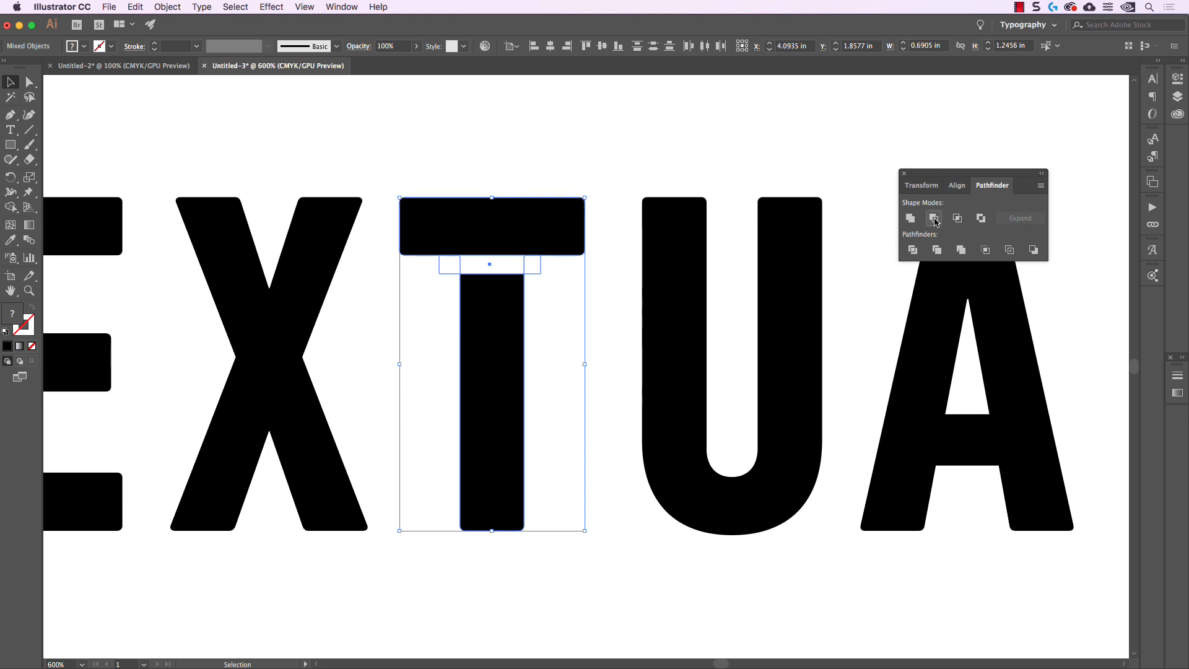
{"action": "left_click", "coordinate": [932, 219]}
{"action": "left_click", "coordinate": [547, 182]}
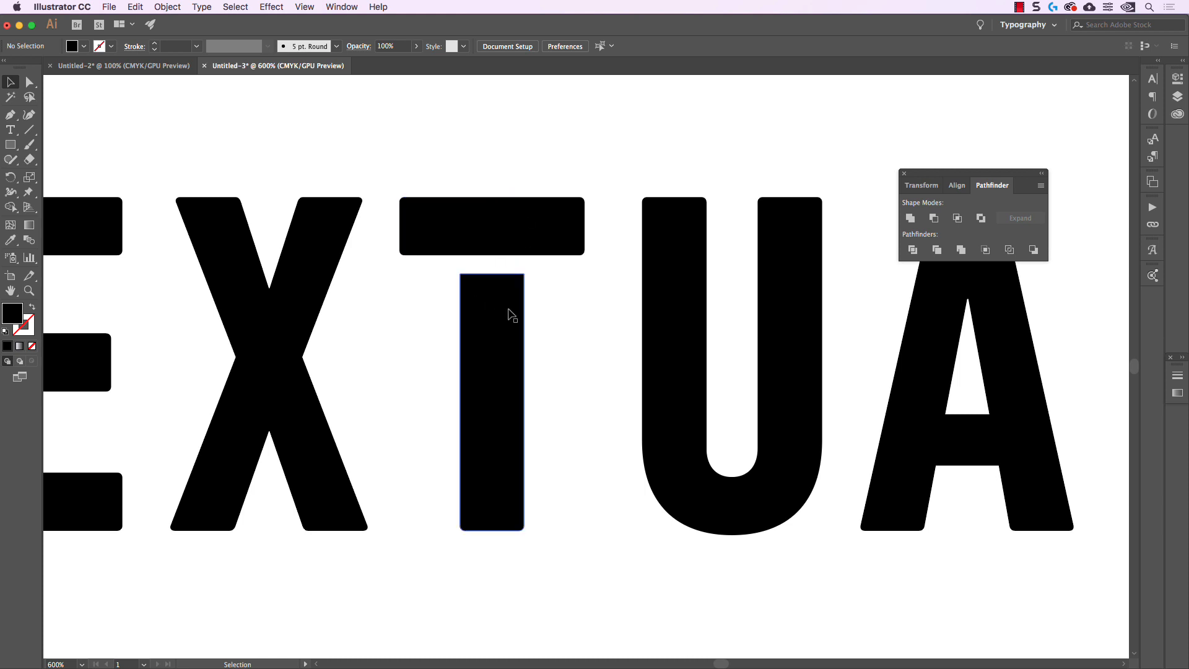
Subtract the white rectangle from the first T using Minus Front
{"action": "scroll", "coordinate": [511, 309], "scroll_direction": "down", "scroll_amount": 2}
{"action": "left_click_drag", "start_coordinate": [390, 234], "coordinate": [634, 193]}
{"action": "scroll", "coordinate": [358, 193], "scroll_direction": "up", "scroll_amount": 2}
{"action": "left_click_drag", "start_coordinate": [353, 195], "coordinate": [538, 366]}
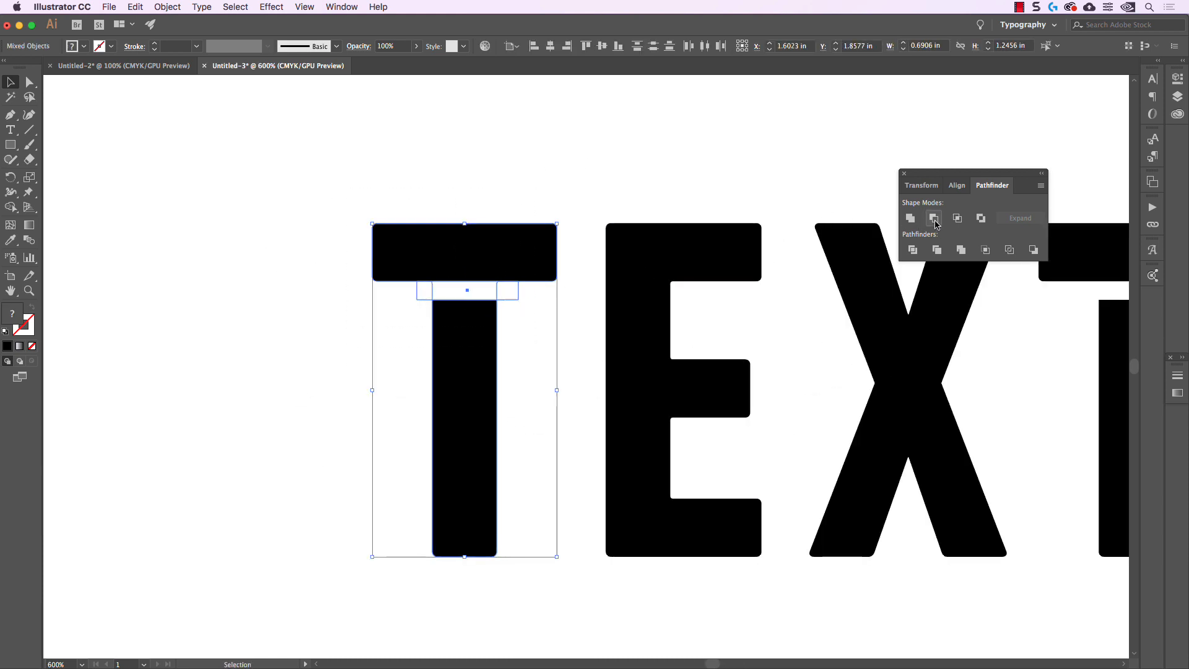
{"action": "left_click", "coordinate": [524, 291]}
{"action": "left_click", "coordinate": [500, 295]}
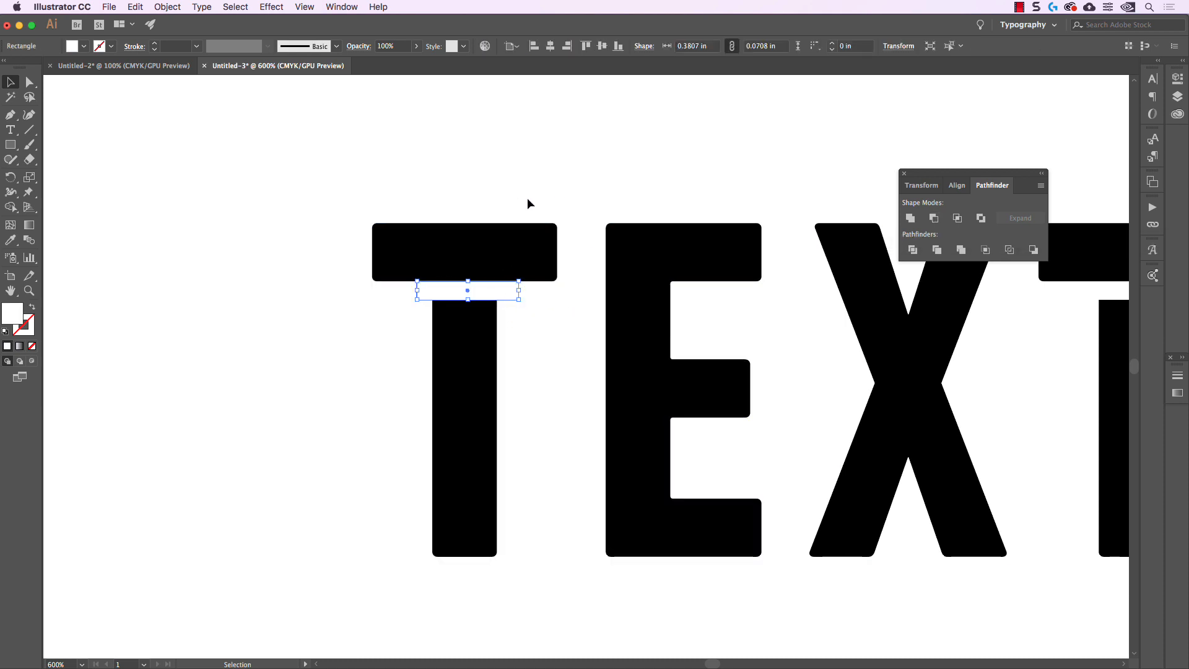
{"action": "left_click_drag", "start_coordinate": [372, 168], "coordinate": [542, 409]}
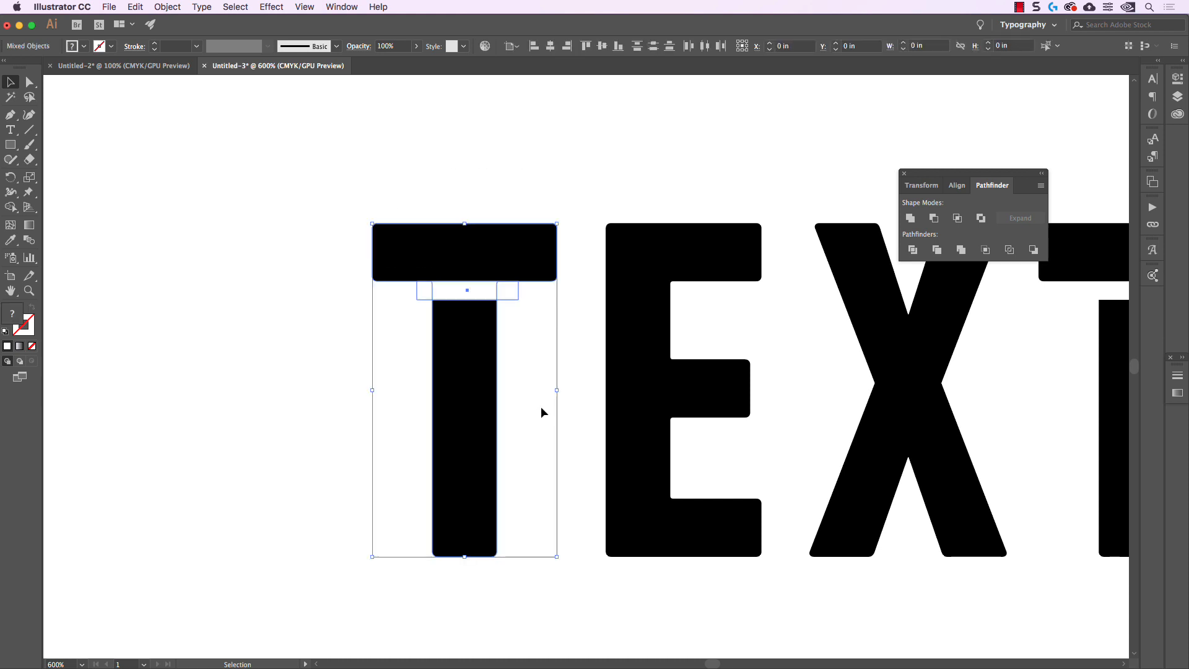
{"action": "left_click", "coordinate": [934, 218]}
{"action": "left_click", "coordinate": [711, 159]}
{"action": "scroll", "coordinate": [570, 265], "scroll_direction": "down", "scroll_amount": 2}
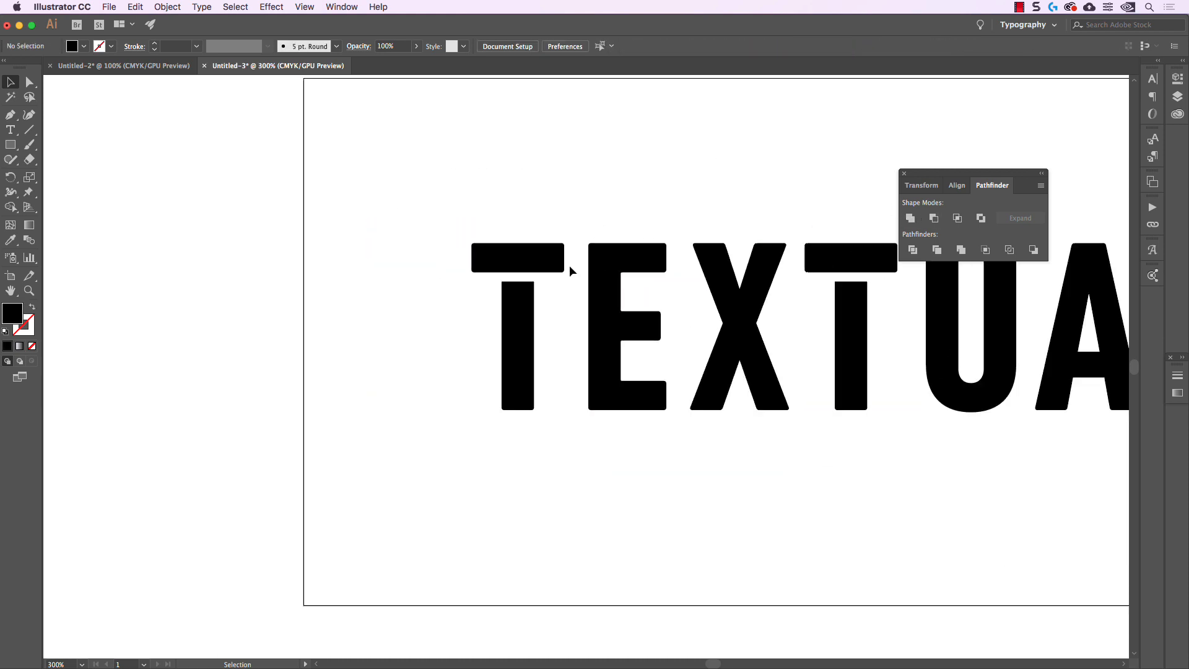
Dismiss the Pathfinder controls, then select and copy all of the TEXTUAL letter shapes
{"action": "scroll", "coordinate": [569, 265], "scroll_direction": "down", "scroll_amount": 2}
{"action": "scroll", "coordinate": [666, 215], "scroll_direction": "right", "scroll_amount": 5}
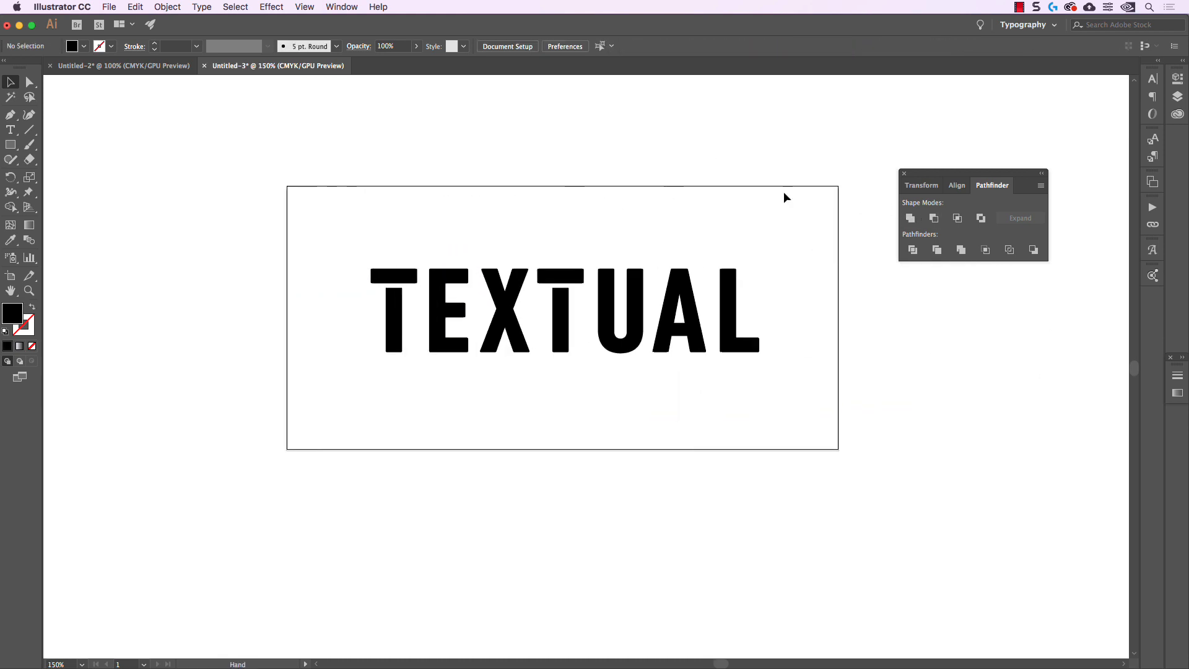
{"action": "left_click", "coordinate": [904, 174]}
{"action": "left_click_drag", "start_coordinate": [260, 197], "coordinate": [827, 404]}
{"action": "key", "text": "a"}
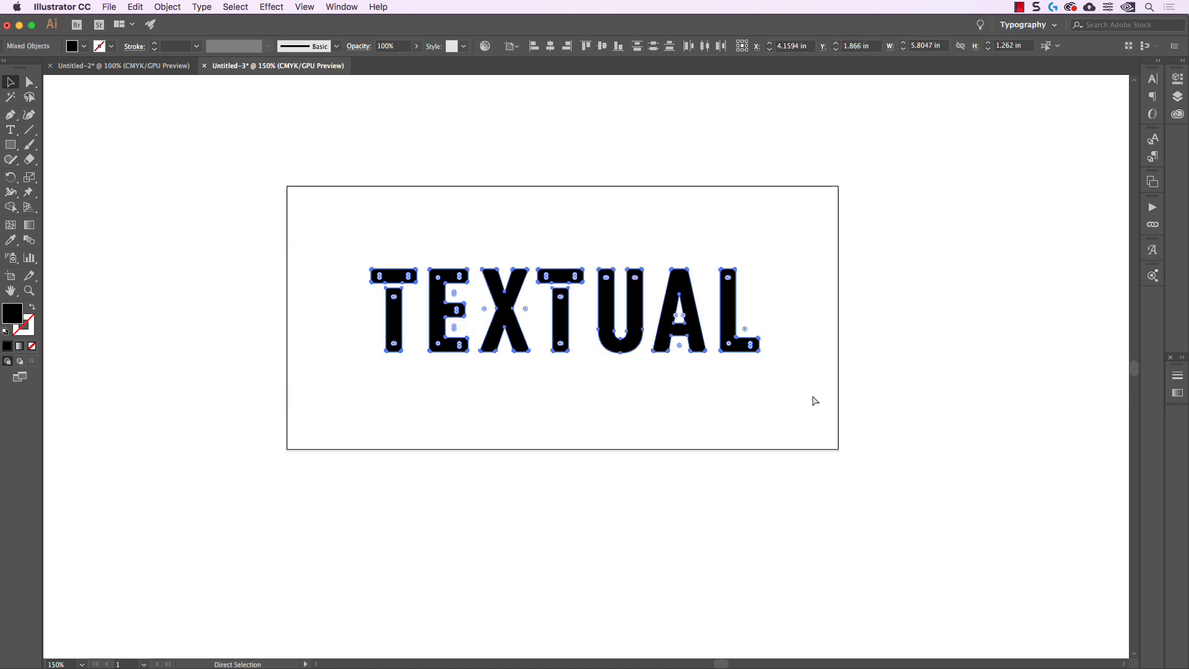
{"action": "key", "text": "v"}
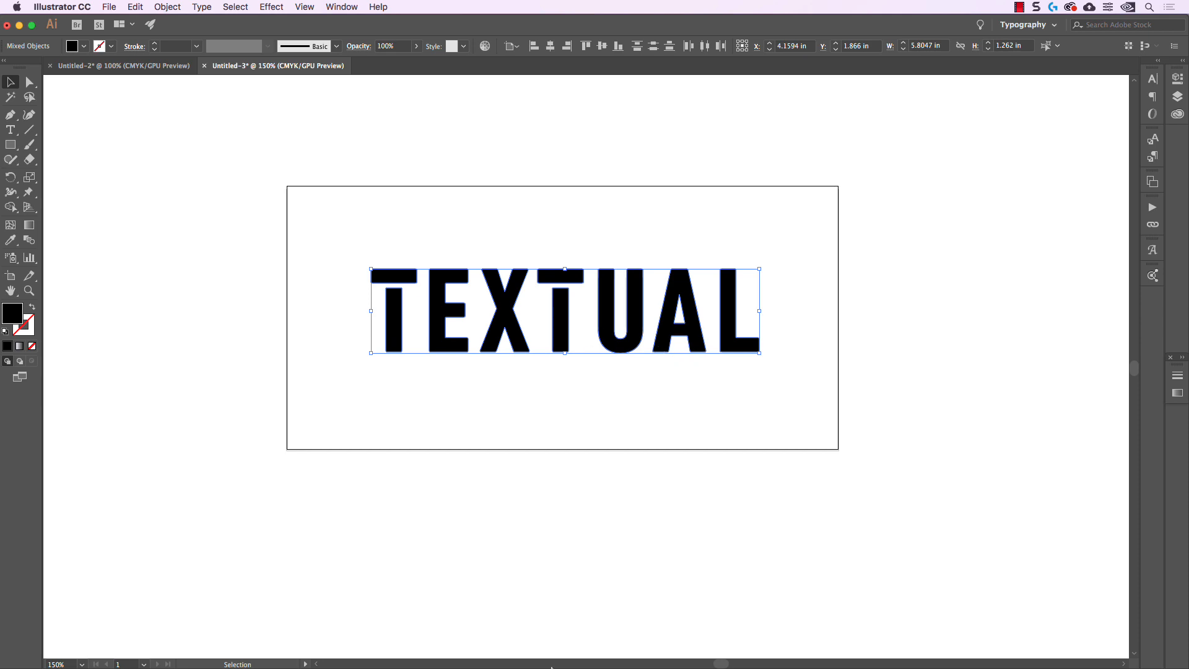
Switch to Photoshop and paste the copied lettering into 1.psd as a Smart Object
{"action": "left_click", "coordinate": [408, 647]}
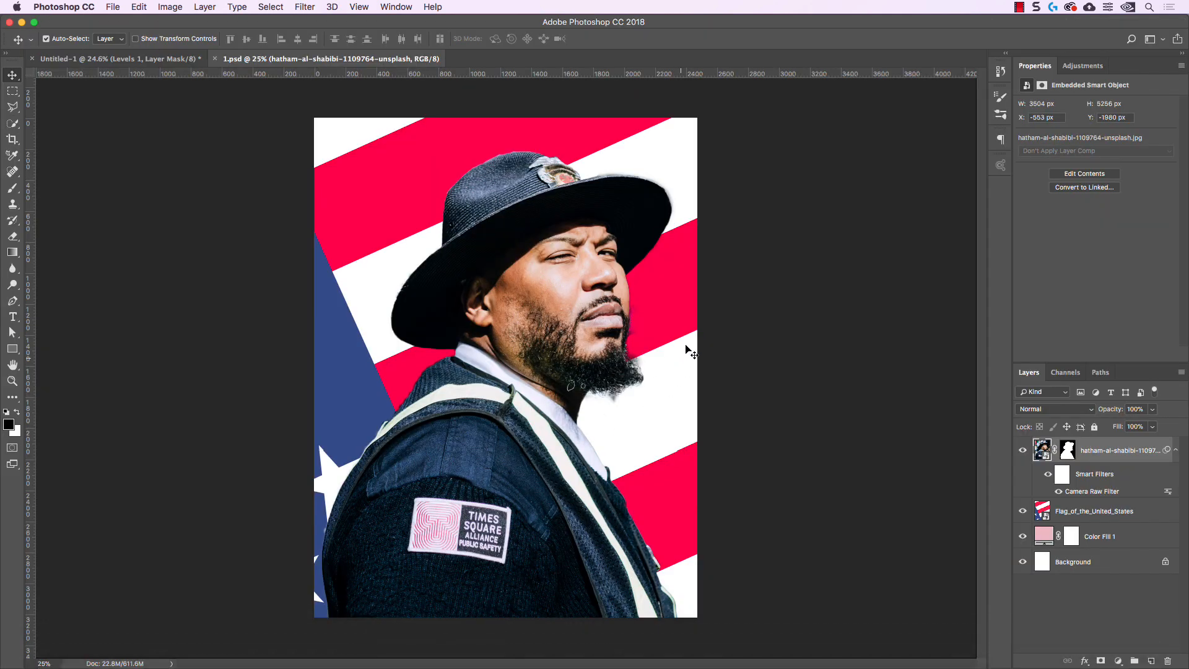
{"action": "key", "text": "super+v"}
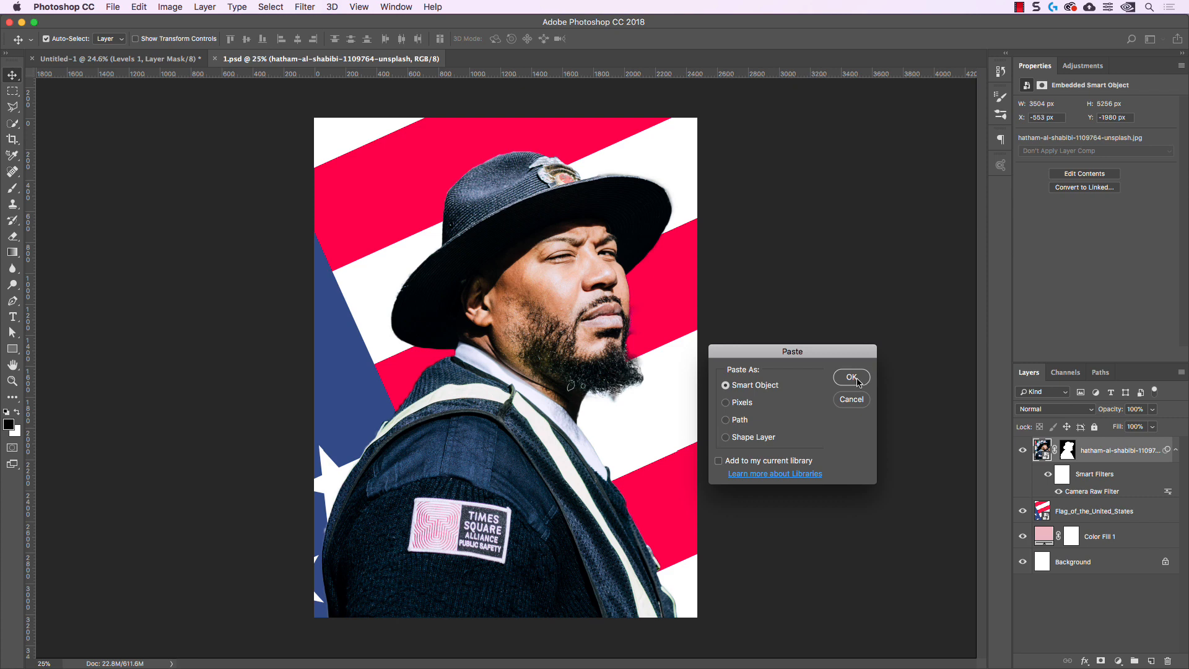
{"action": "left_click", "coordinate": [851, 377]}
Scale the TEXTUAL lettering to about 131% across the top of the poster and place its layer directly below the portrait layer
{"action": "left_click_drag", "start_coordinate": [641, 340], "coordinate": [670, 316]}
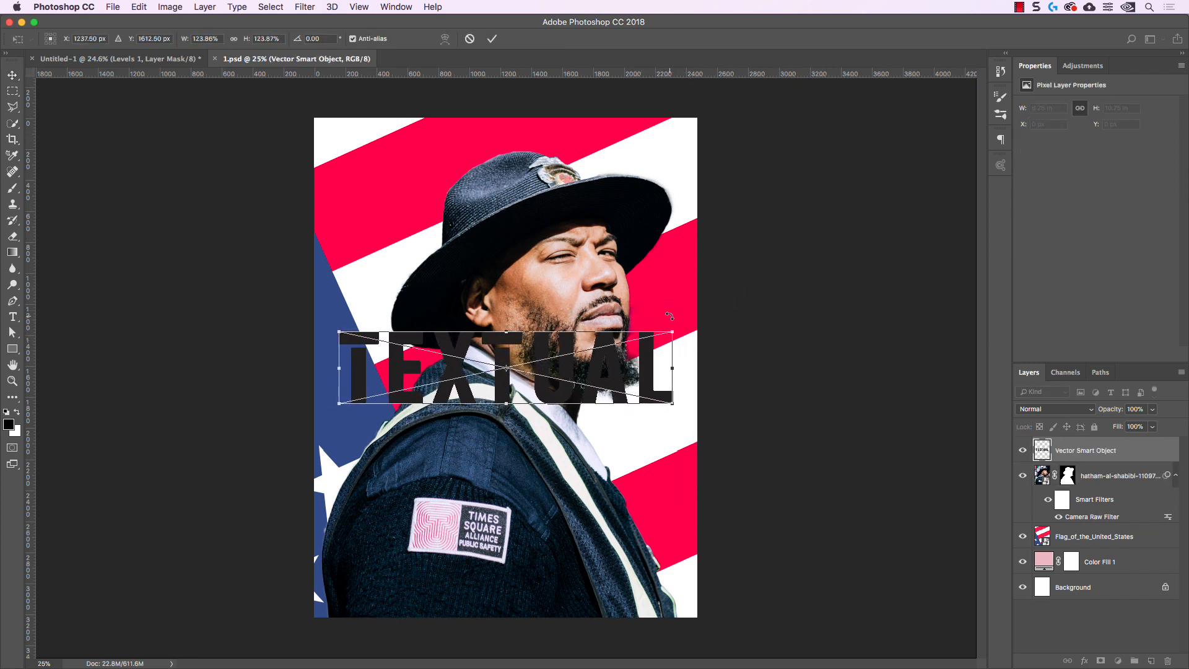
{"action": "left_click_drag", "start_coordinate": [623, 351], "coordinate": [586, 165]}
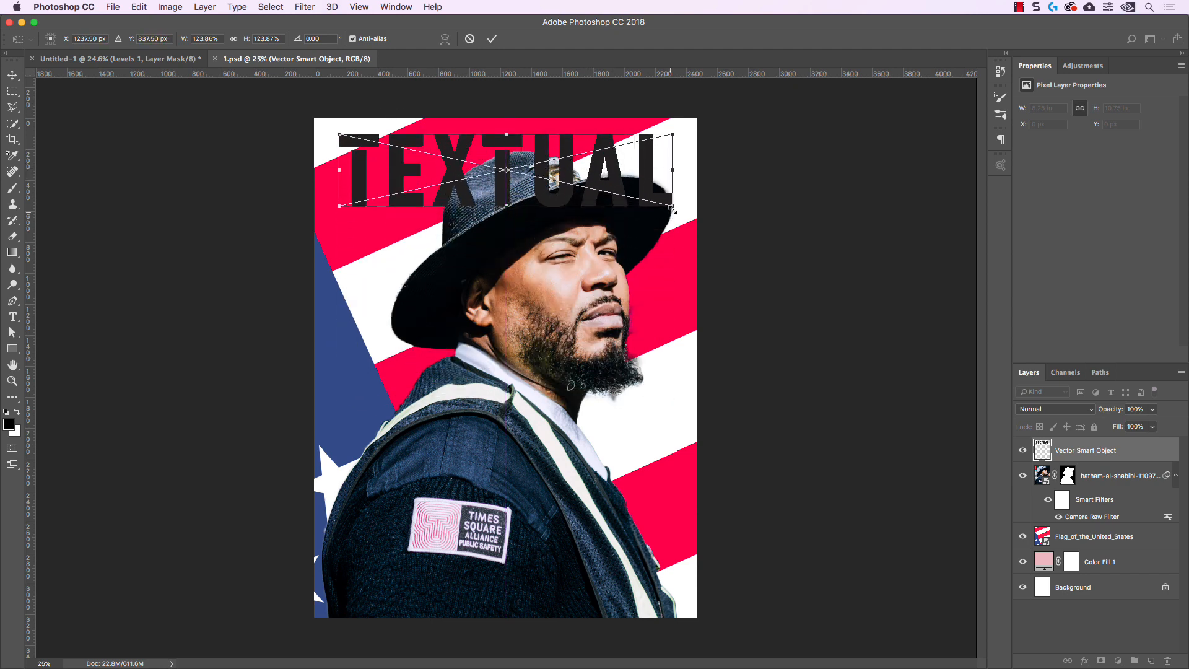
{"action": "left_click_drag", "start_coordinate": [672, 209], "coordinate": [677, 208]}
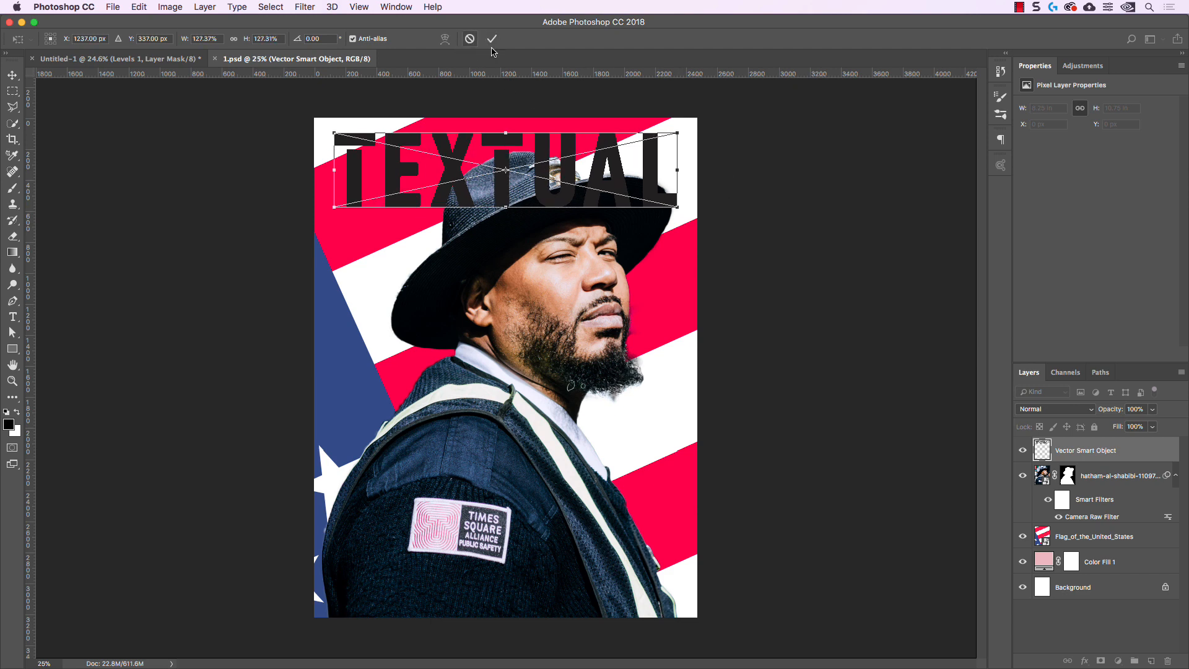
{"action": "left_click_drag", "start_coordinate": [506, 160], "coordinate": [503, 158]}
{"action": "left_click_drag", "start_coordinate": [678, 204], "coordinate": [683, 208]}
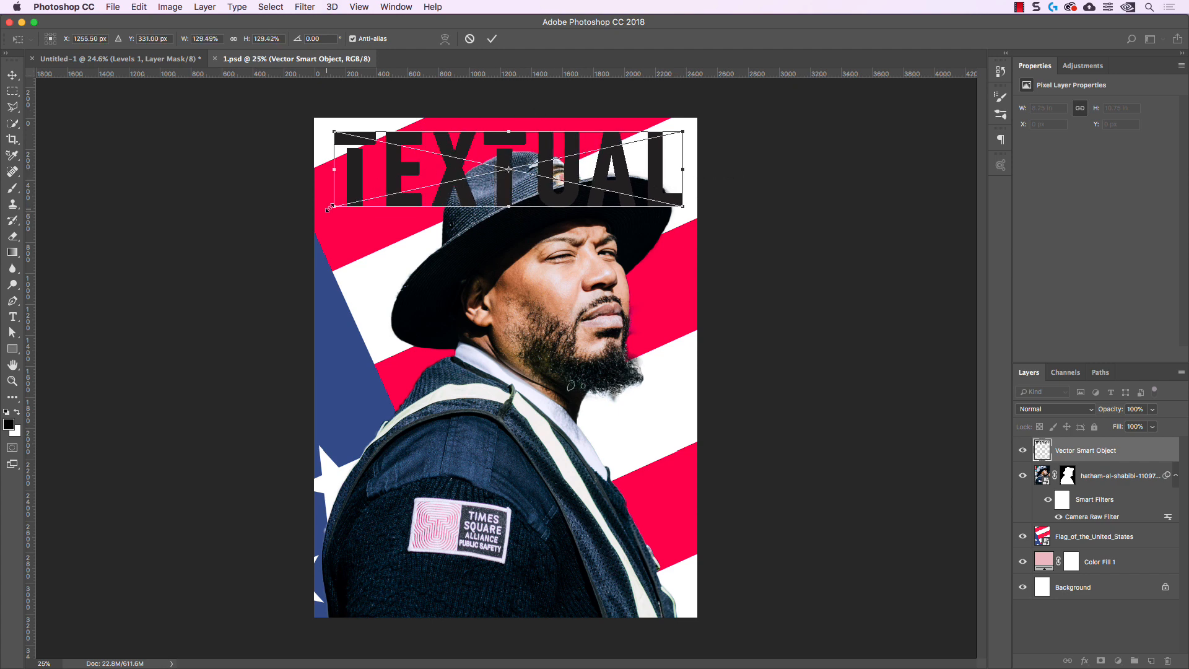
{"action": "left_click_drag", "start_coordinate": [328, 209], "coordinate": [325, 209]}
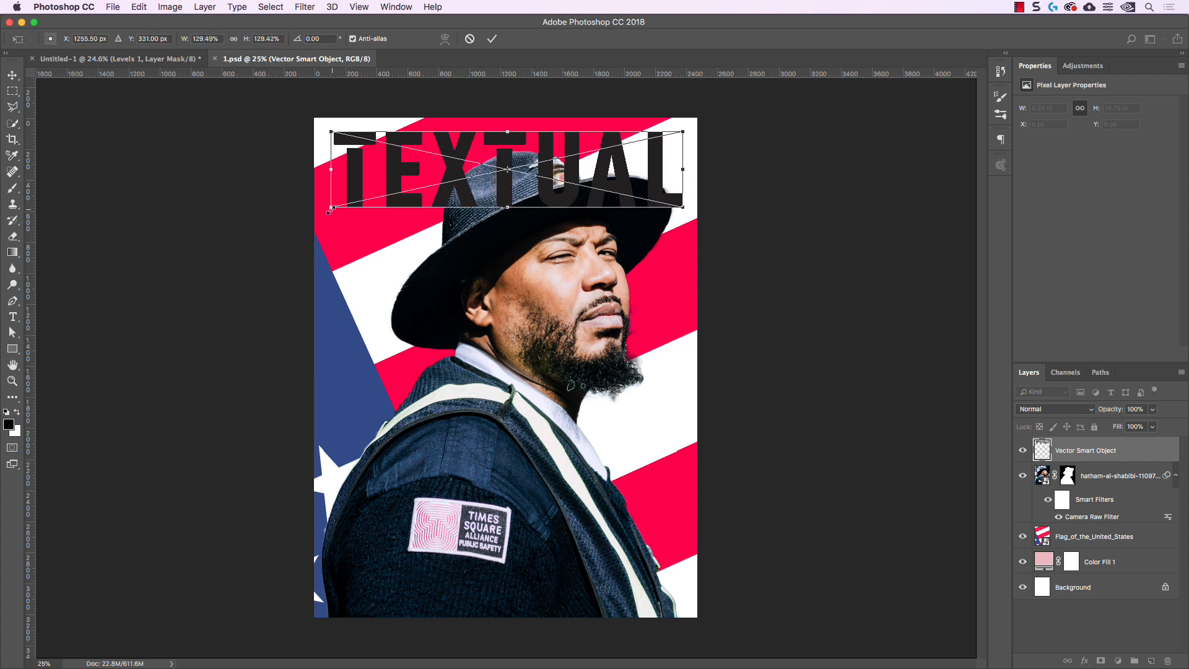
{"action": "left_click", "coordinate": [491, 39]}
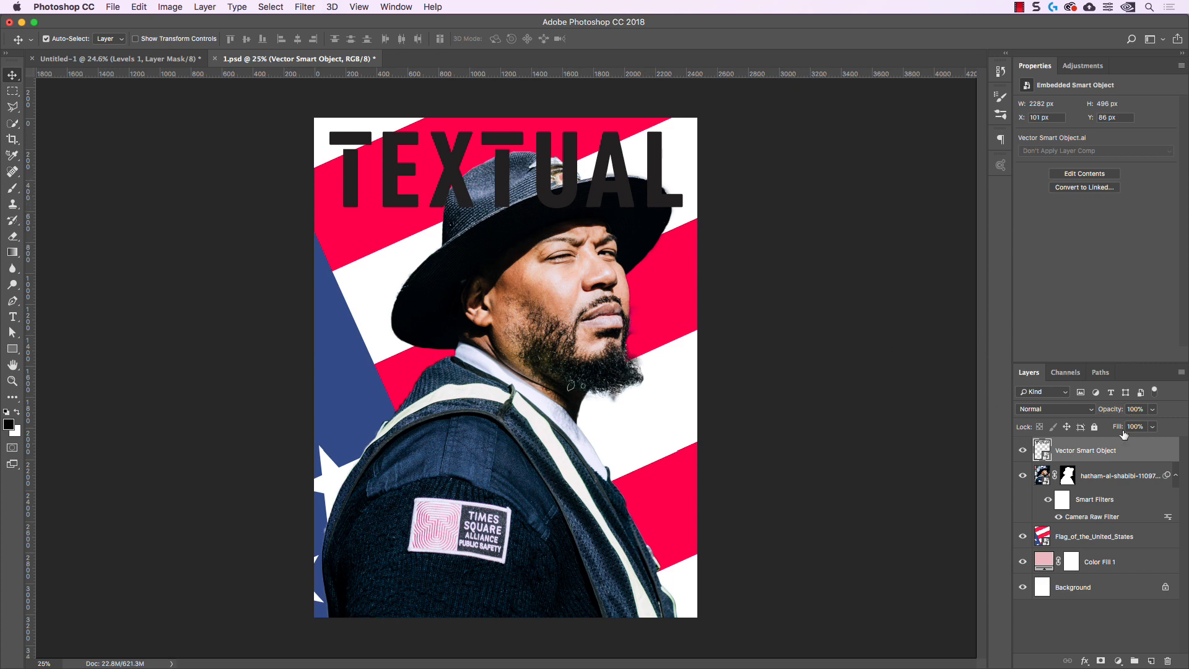
{"action": "left_click_drag", "start_coordinate": [1107, 451], "coordinate": [1072, 499]}
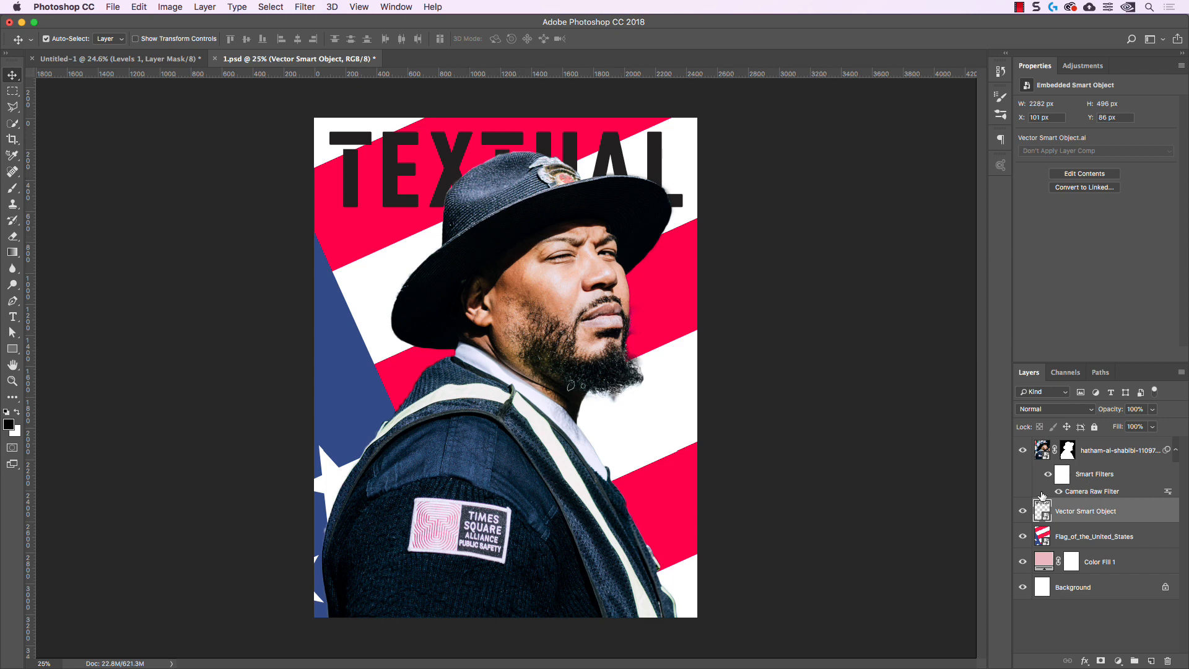
Open the contents of the TEXTUAL lettering Smart Object in Illustrator for editing
{"action": "left_click", "coordinate": [1023, 451]}
{"action": "left_click", "coordinate": [1023, 451]}
{"action": "mouse_move", "coordinate": [1080, 509]}
{"action": "left_mouse_down"}
{"action": "mouse_move", "coordinate": [1083, 447]}
{"action": "mouse_move", "coordinate": [1088, 522]}
{"action": "left_mouse_up"}
{"action": "double_click", "coordinate": [1042, 508]}
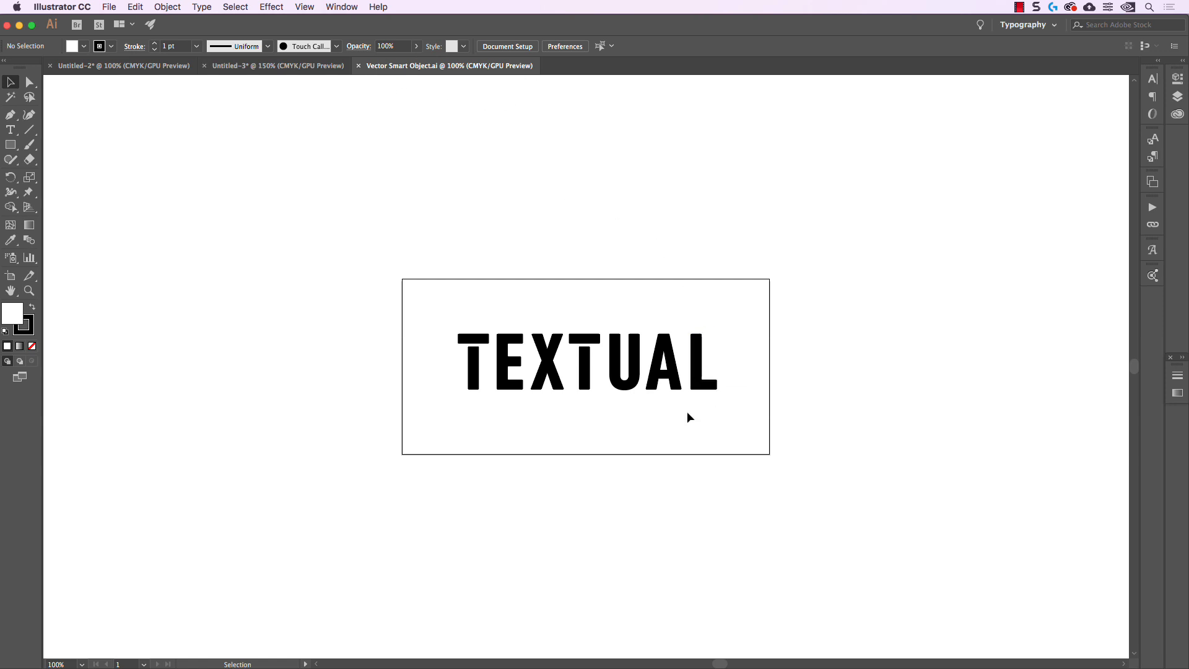
{"action": "key", "text": "super+equal"}
{"action": "left_click_drag", "start_coordinate": [218, 194], "coordinate": [290, 256]}
{"action": "left_click", "coordinate": [793, 399]}
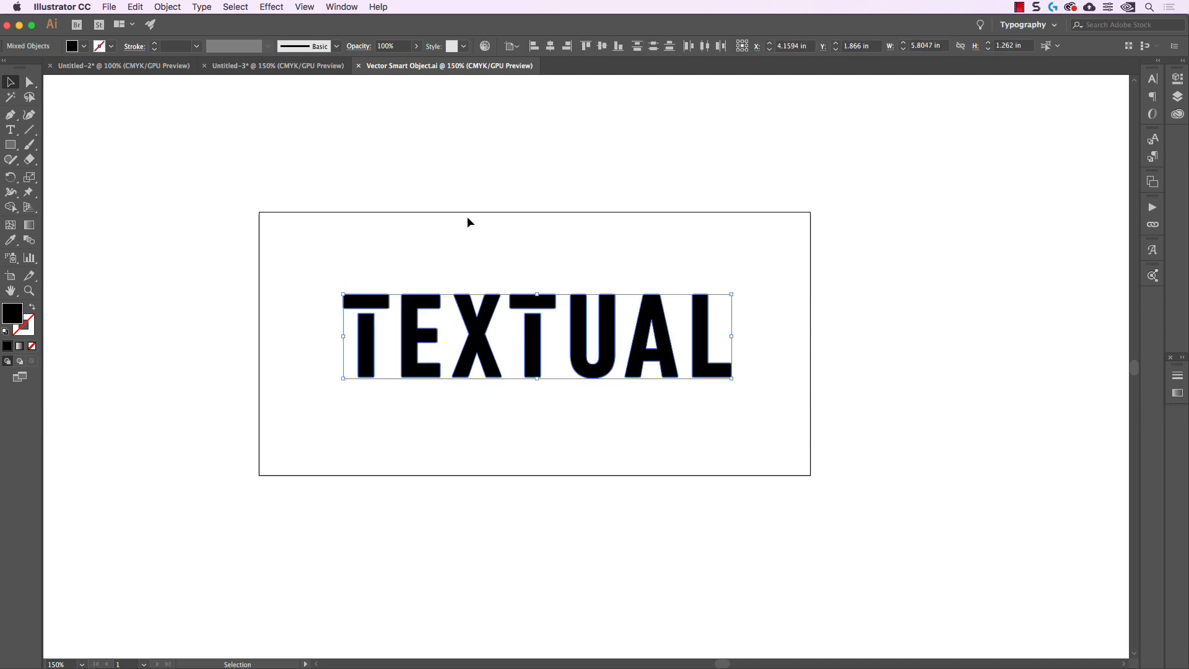
Recolor all TEXTUAL letter shapes to a dark teal fill with cyan 80% and black 56%
{"action": "left_click_drag", "start_coordinate": [252, 227], "coordinate": [789, 418]}
{"action": "left_click", "coordinate": [71, 45], "text": "shift"}
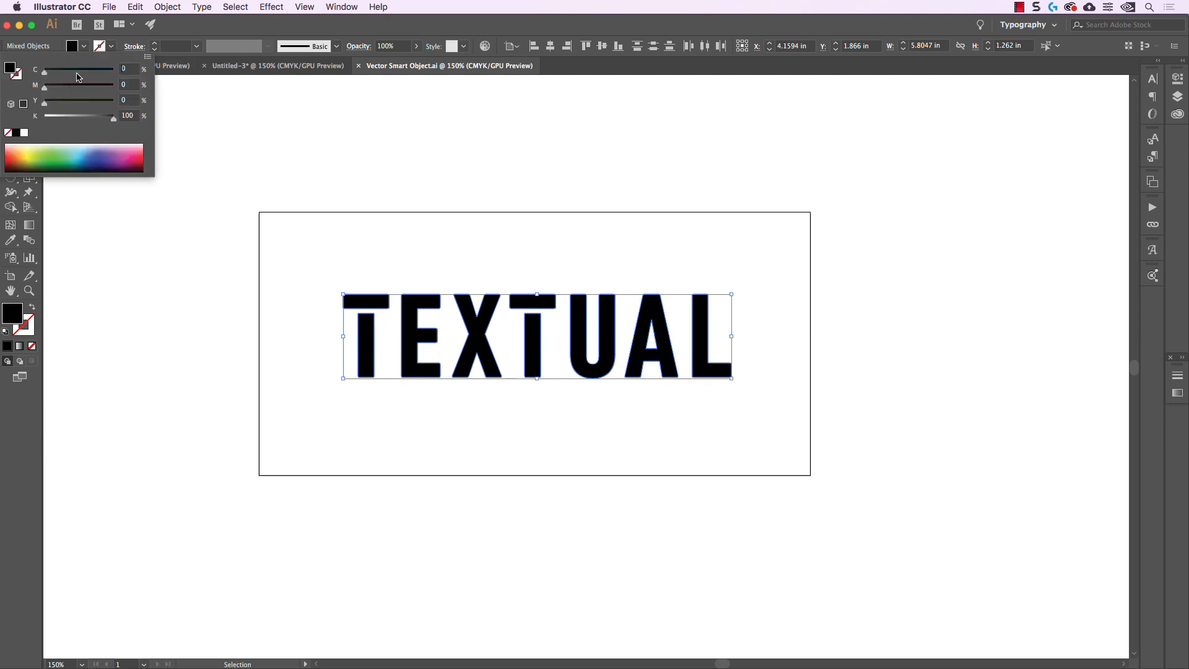
{"action": "left_click_drag", "start_coordinate": [77, 72], "coordinate": [100, 71]}
{"action": "left_click_drag", "start_coordinate": [86, 116], "coordinate": [84, 121]}
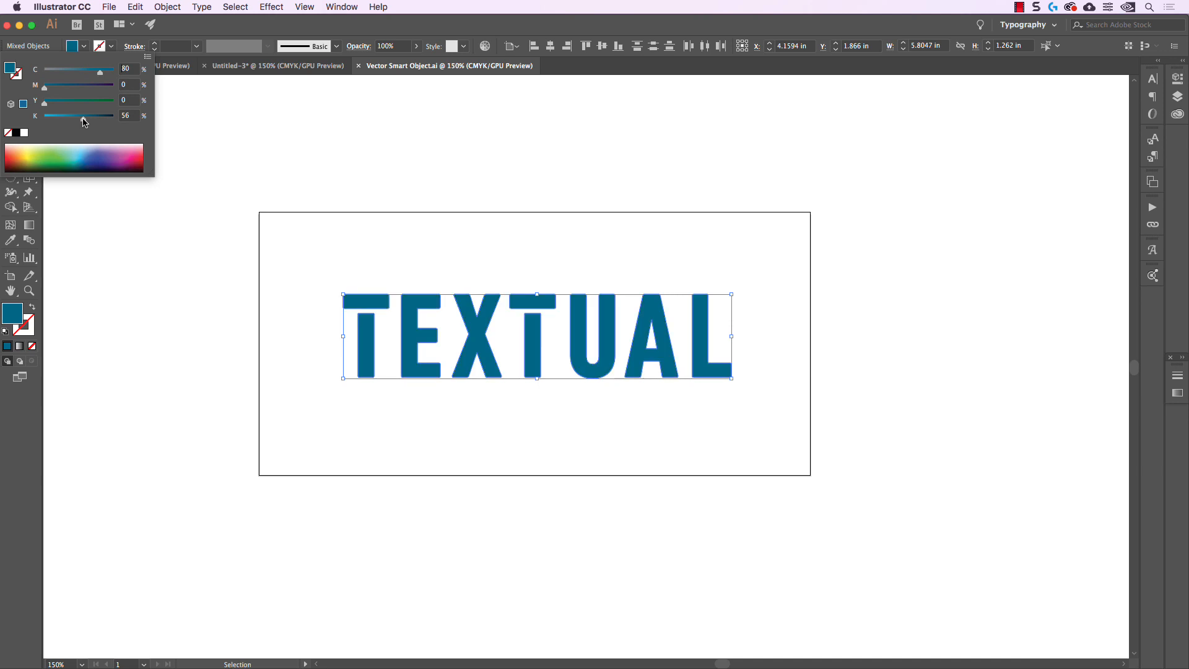
Deselect the letters, close Vector Smart Object.ai with its changes saved, and return to Photoshop
{"action": "left_click", "coordinate": [495, 187]}
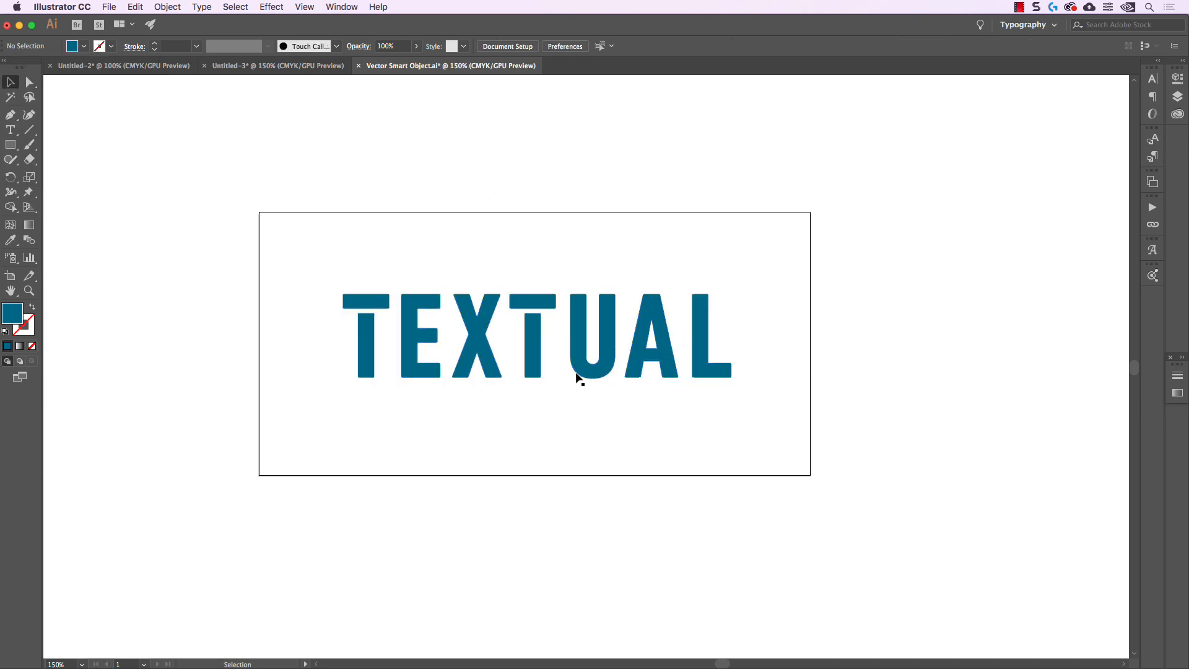
{"action": "left_click", "coordinate": [358, 66]}
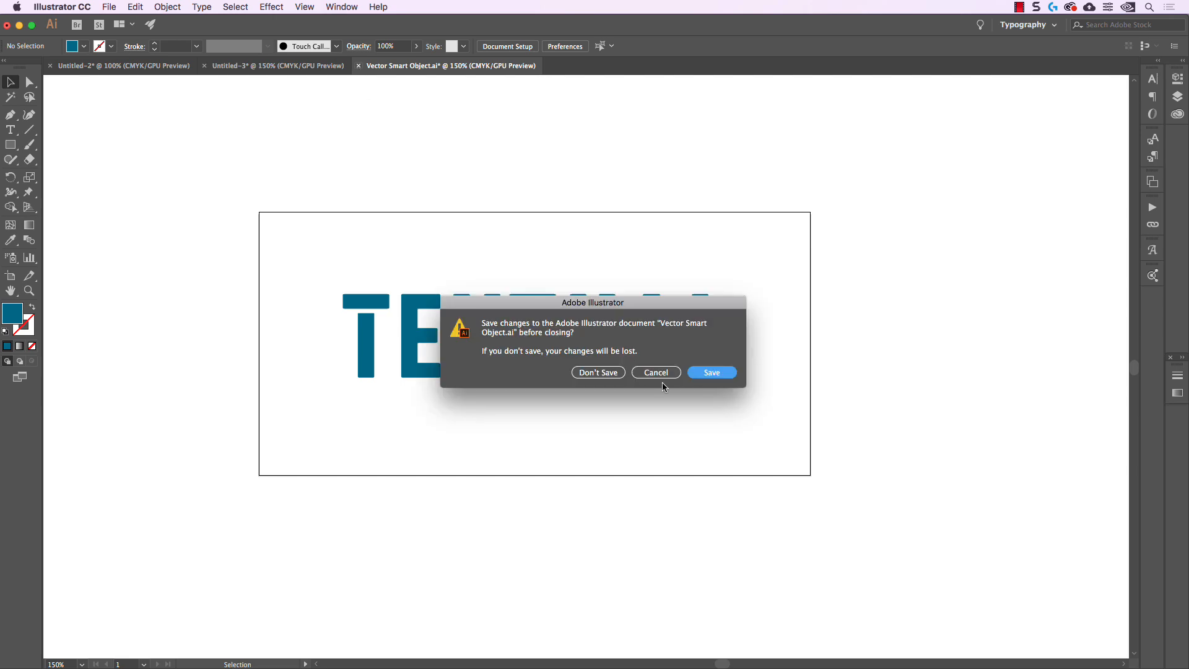
{"action": "left_click", "coordinate": [712, 372]}
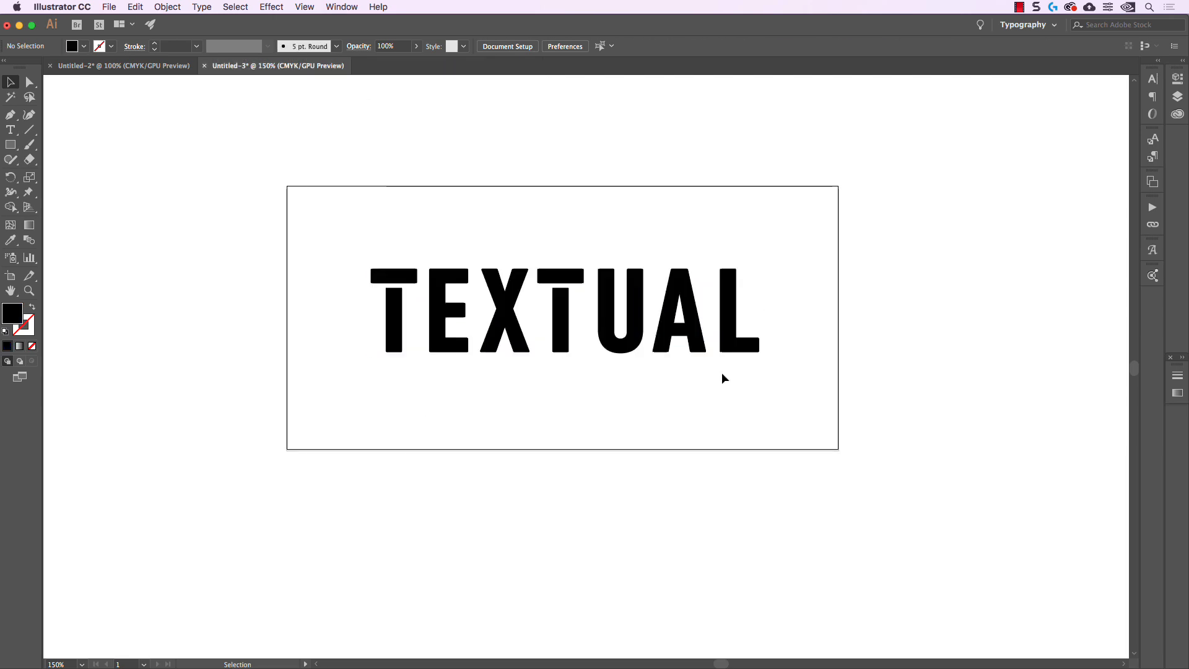
{"action": "left_click", "coordinate": [409, 656]}
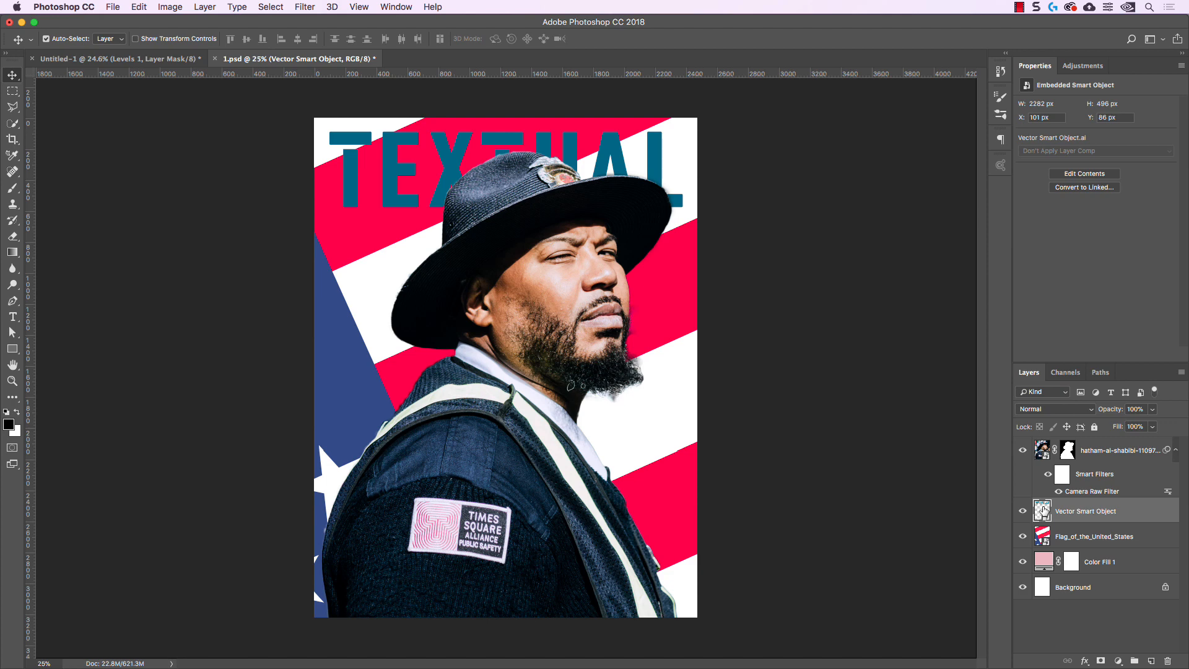
Add a Color Overlay layer style to the TEXTUAL lettering layer
{"action": "left_click_drag", "start_coordinate": [1043, 509], "coordinate": [1074, 515]}
{"action": "double_click", "coordinate": [1141, 510]}
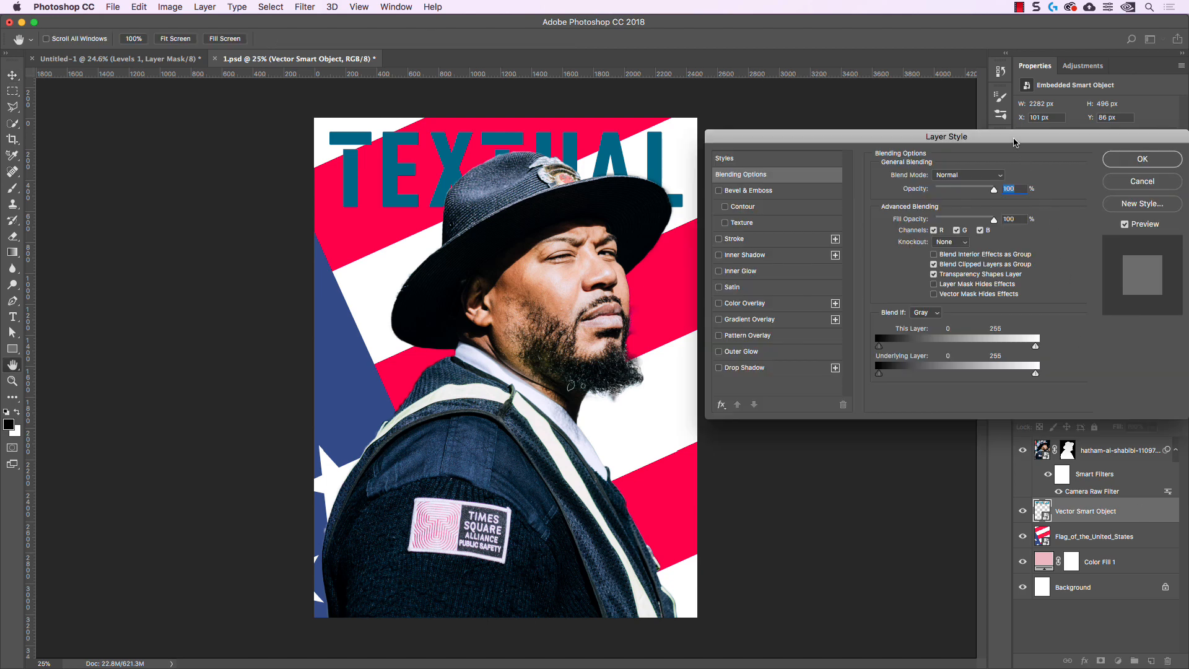
{"action": "left_click_drag", "start_coordinate": [1014, 142], "coordinate": [862, 161]}
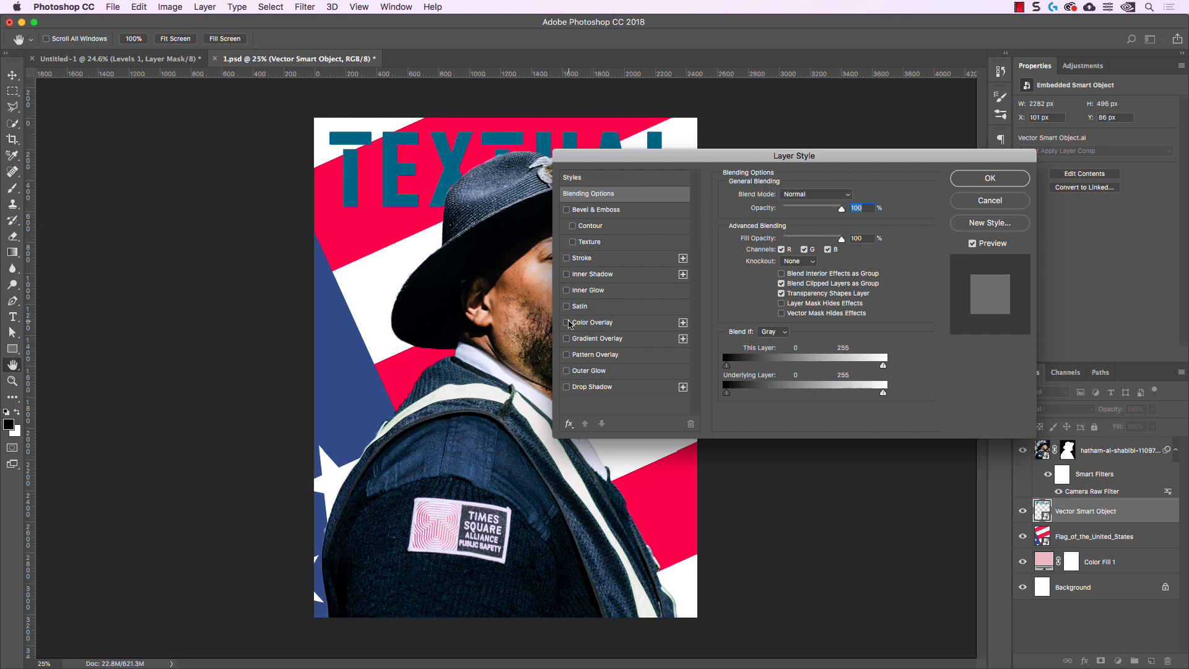
{"action": "left_click", "coordinate": [566, 322]}
{"action": "left_click_drag", "start_coordinate": [699, 160], "coordinate": [812, 114]}
{"action": "left_click", "coordinate": [737, 276]}
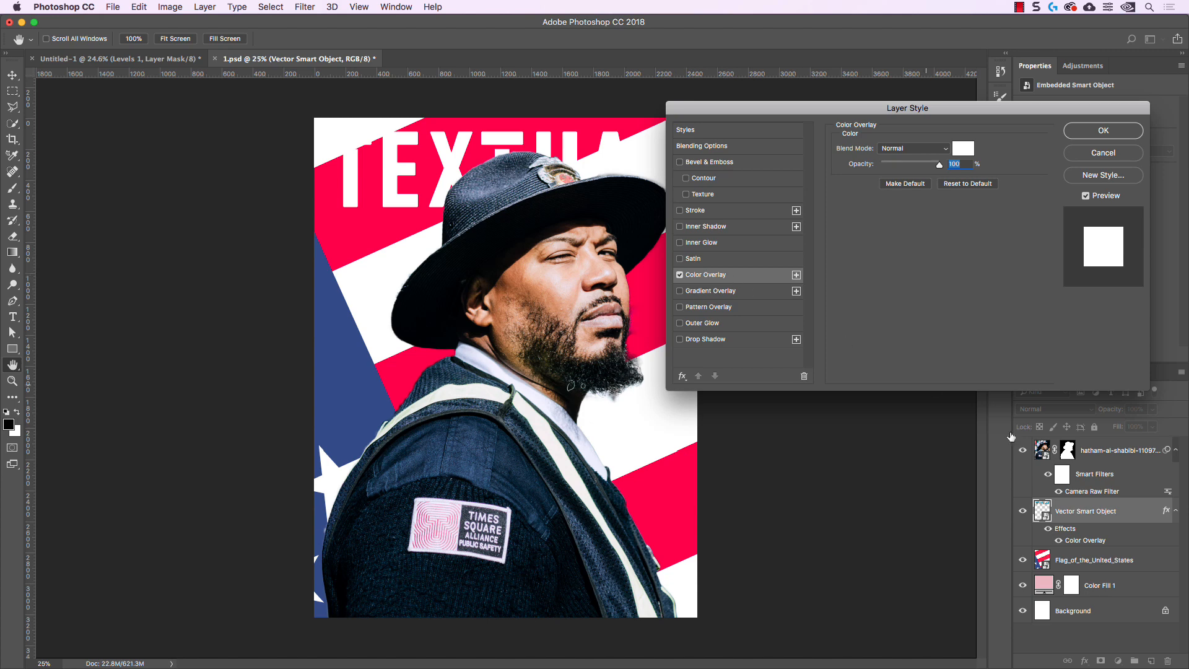
Set the lettering's overlay color to black (000000) and apply the layer style
{"action": "left_click", "coordinate": [964, 150]}
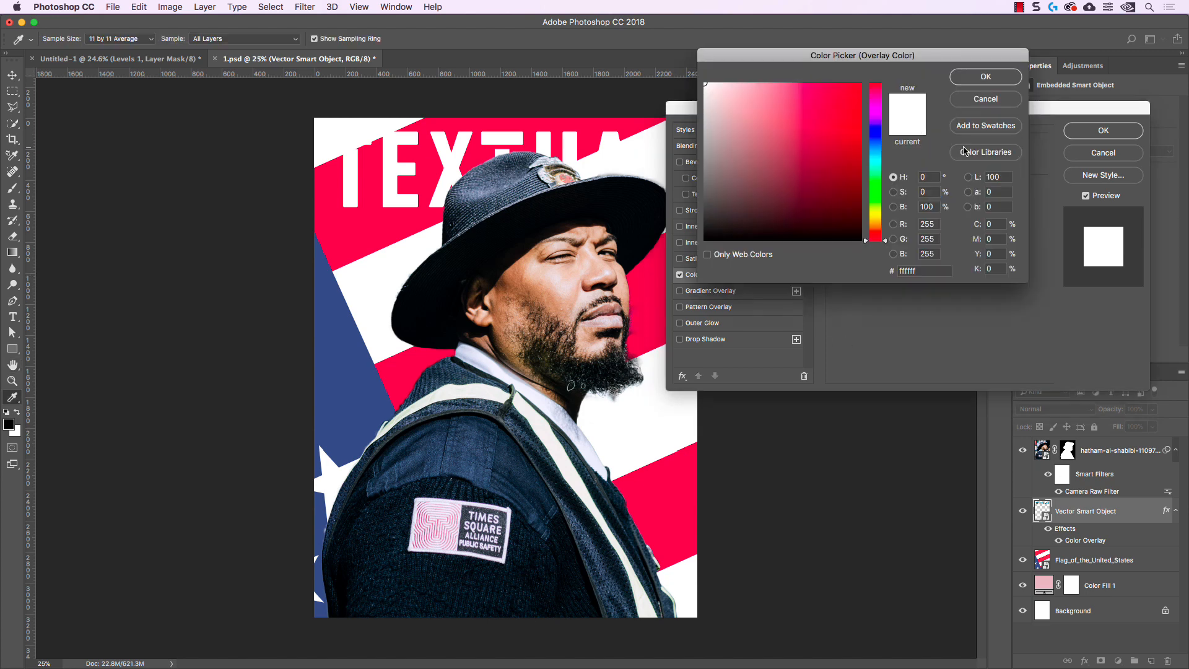
{"action": "left_click_drag", "start_coordinate": [942, 59], "coordinate": [1030, 192]}
{"action": "left_click_drag", "start_coordinate": [883, 290], "coordinate": [961, 390]}
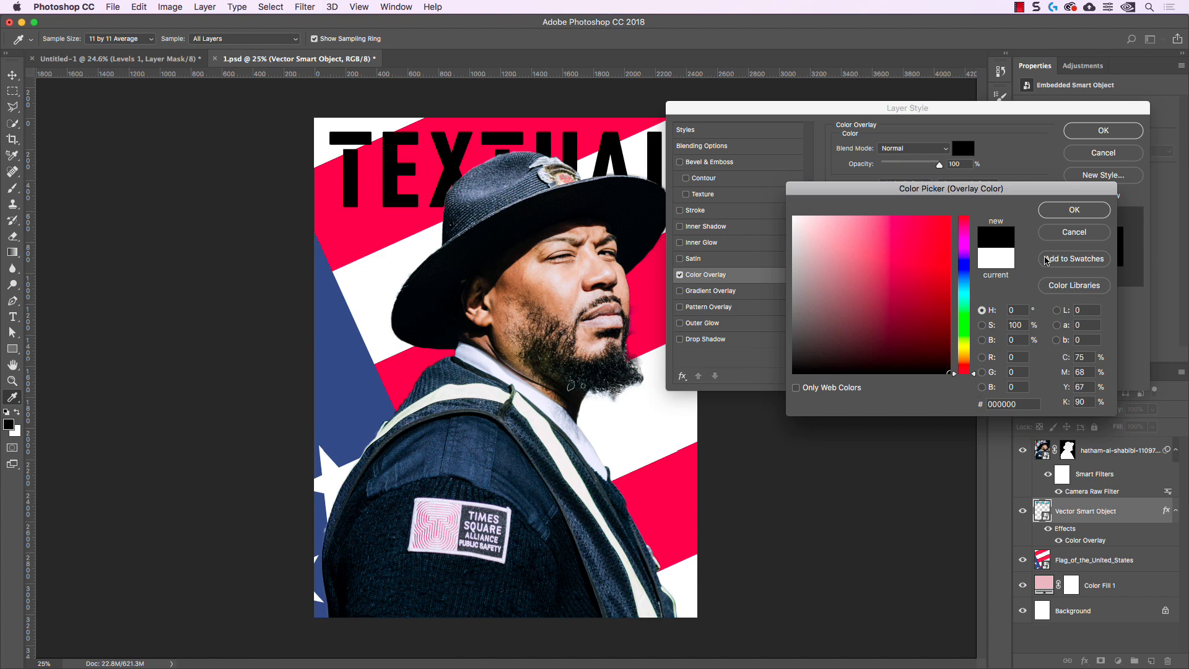
{"action": "left_click", "coordinate": [1053, 214]}
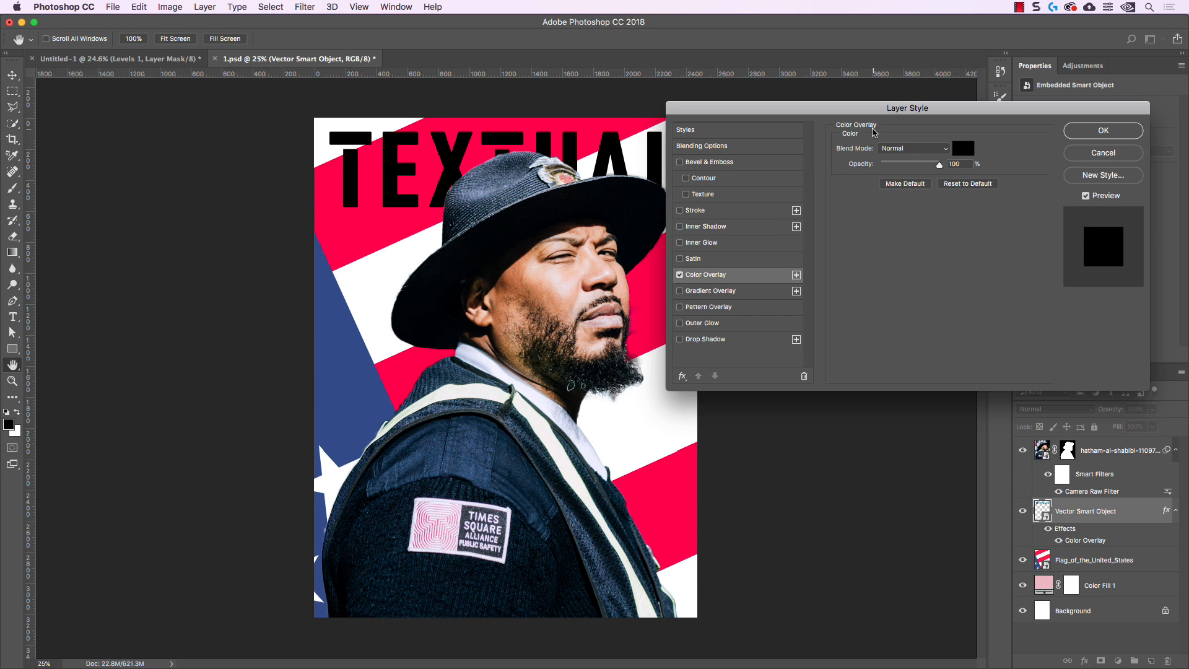
{"action": "left_click", "coordinate": [1103, 130]}
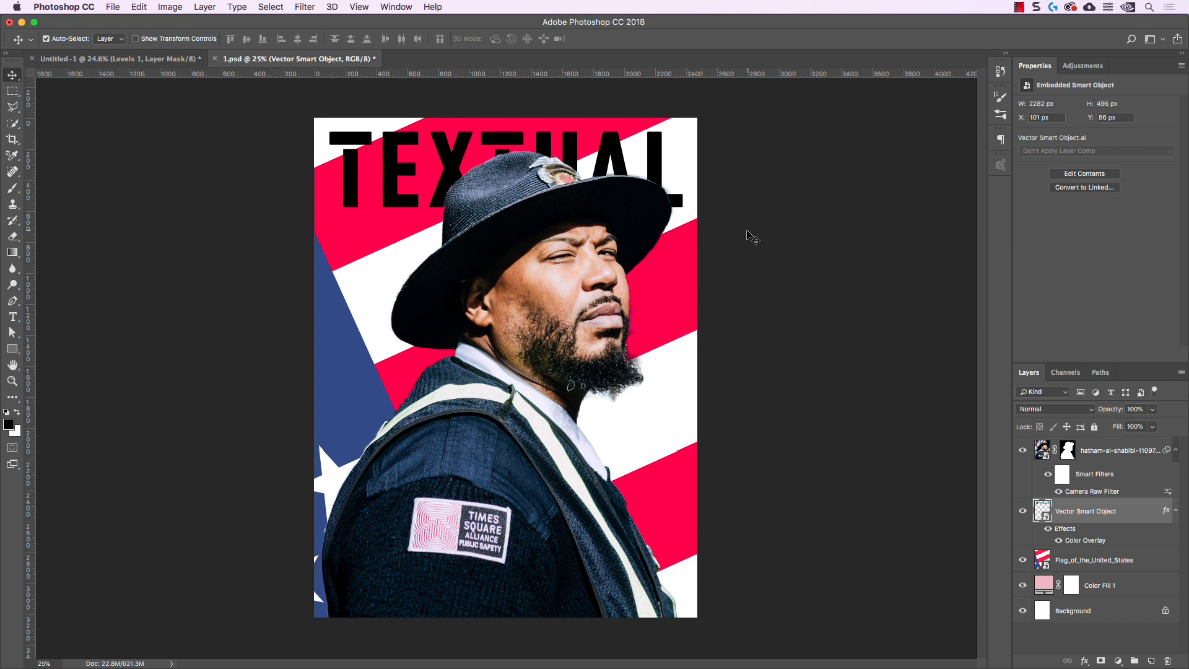
Bring up the Untitled-1 columns composition, then select and copy all TEXTUAL letter shapes from Illustrator's Untitled-3 document
{"action": "left_click", "coordinate": [135, 60]}
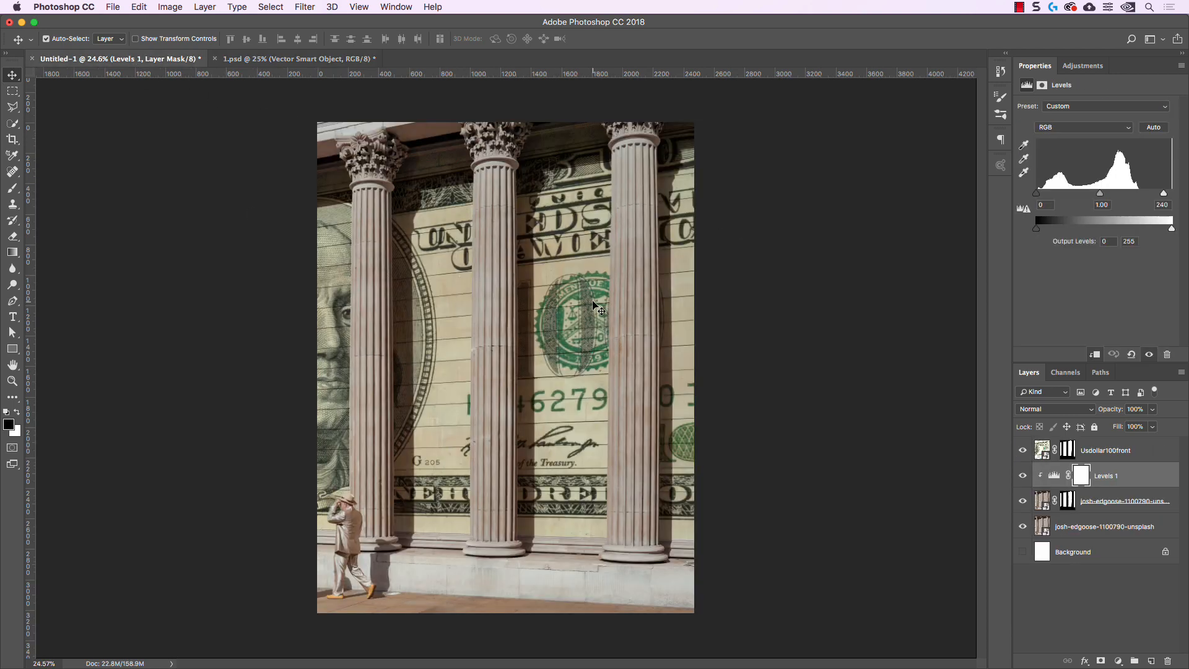
{"action": "left_click", "coordinate": [380, 650]}
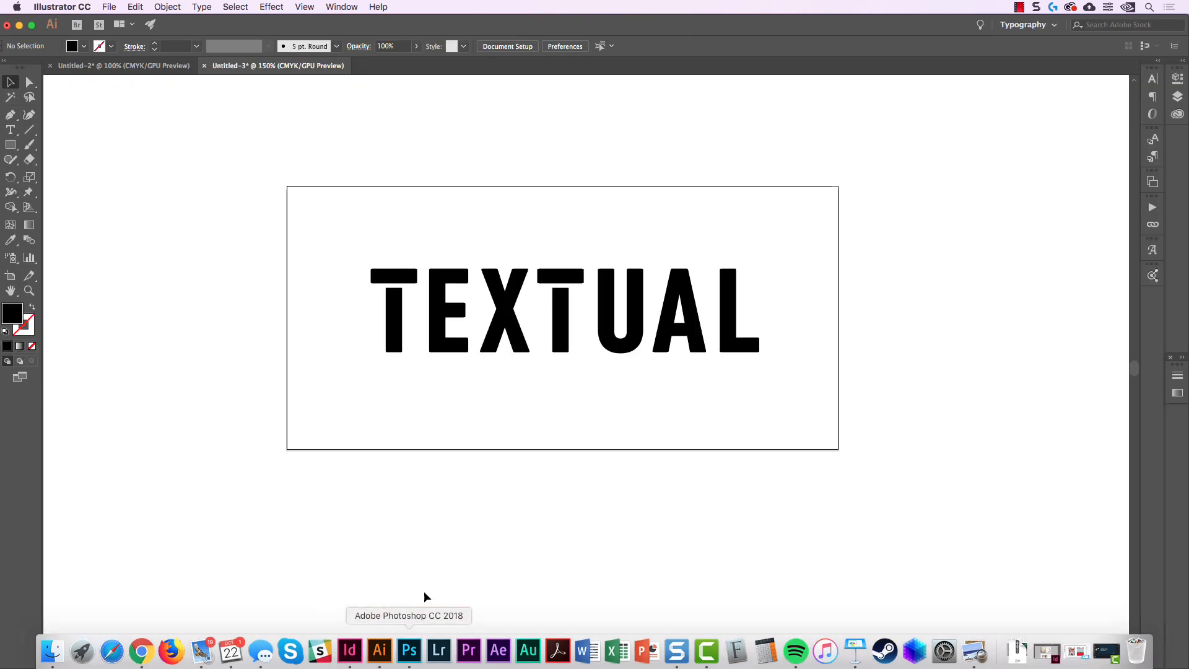
{"action": "left_click_drag", "start_coordinate": [247, 200], "coordinate": [855, 403]}
{"action": "key", "text": "a"}
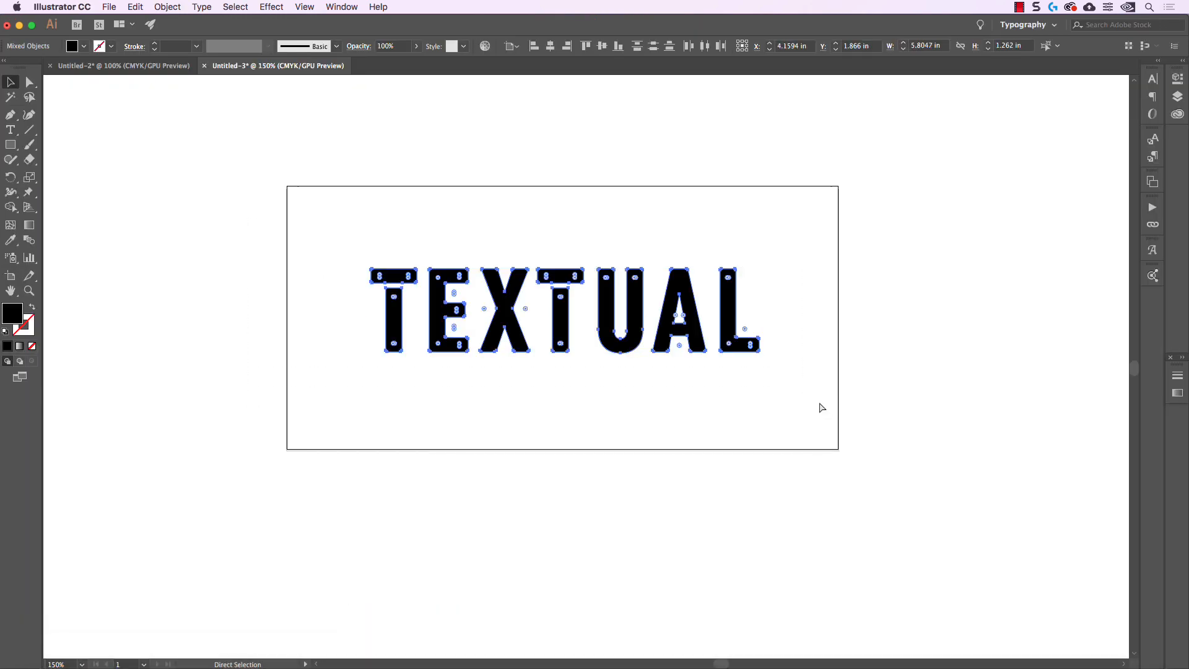
{"action": "key", "text": "v"}
{"action": "key", "text": "a"}
{"action": "key", "text": "v"}
{"action": "key", "text": "a"}
{"action": "key", "text": "v"}
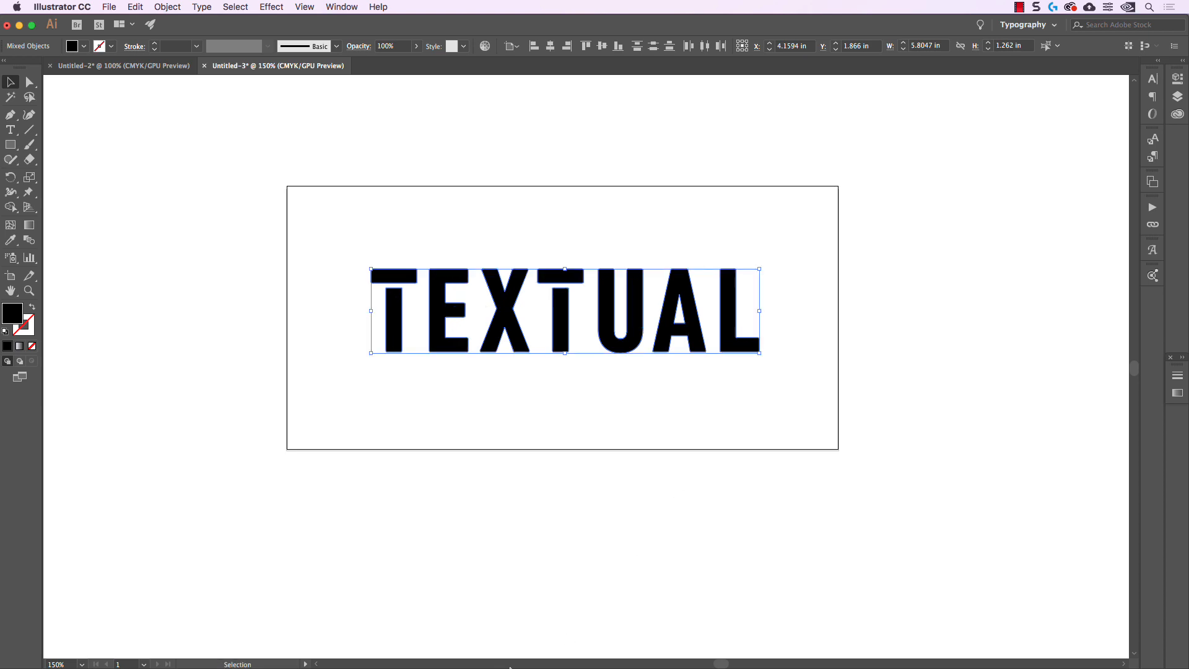
Switch to Photoshop and paste the lettering into Untitled-1 as a Smart Object
{"action": "left_click", "coordinate": [424, 652]}
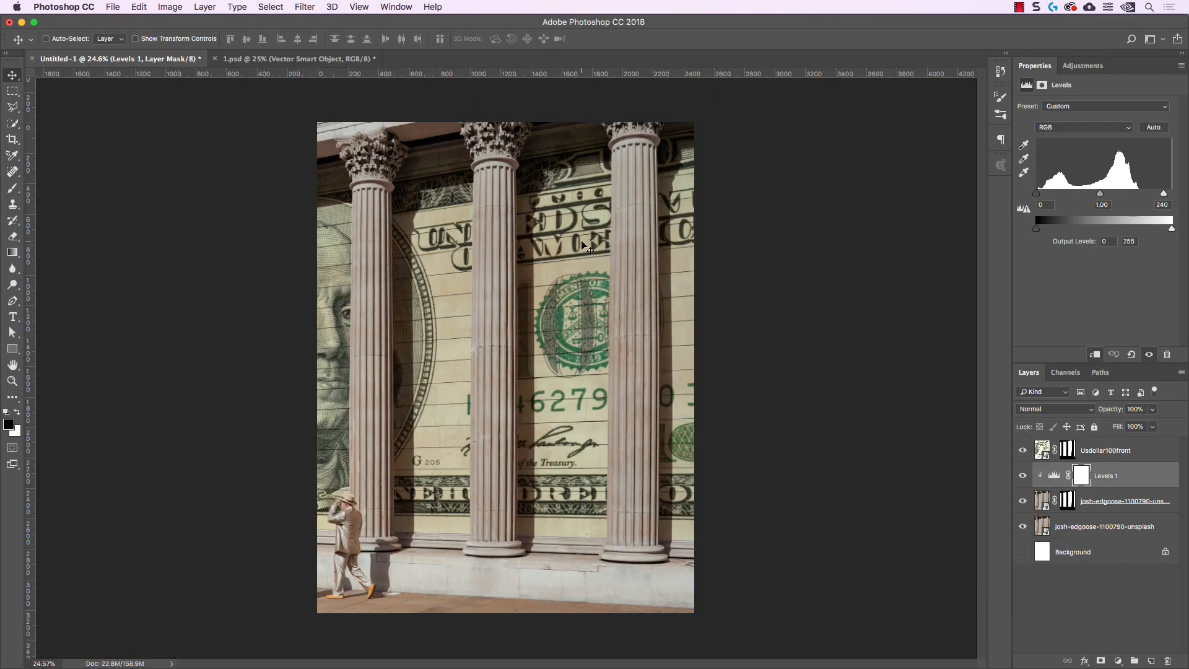
{"action": "key", "text": "super+v"}
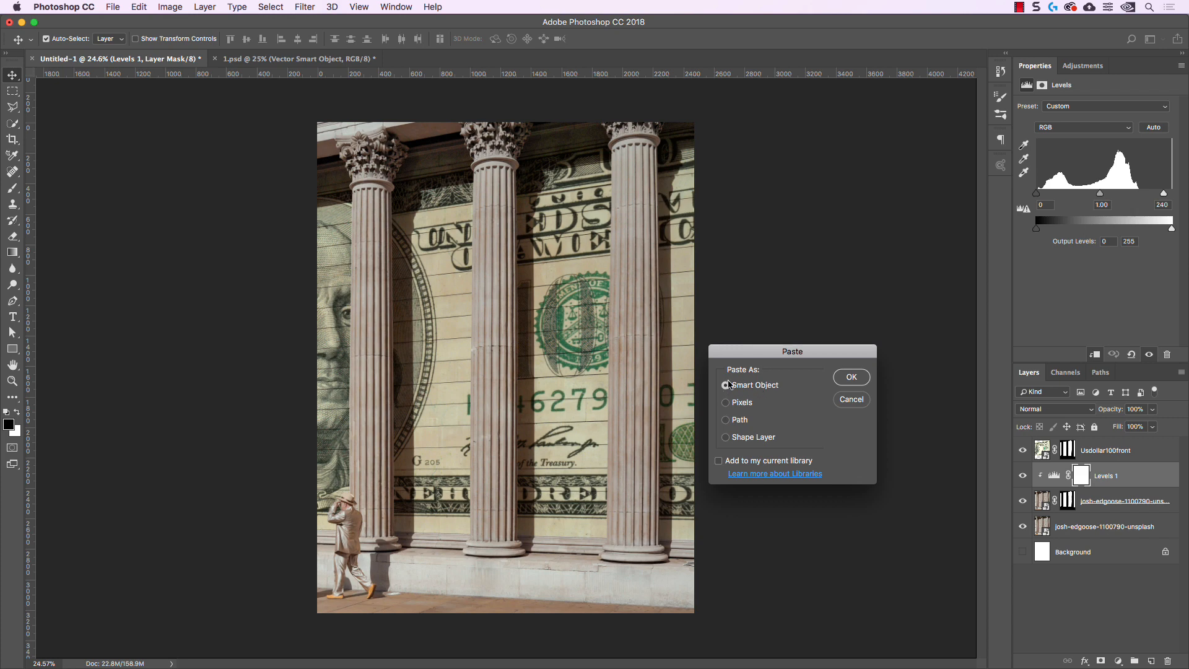
{"action": "left_click", "coordinate": [851, 379]}
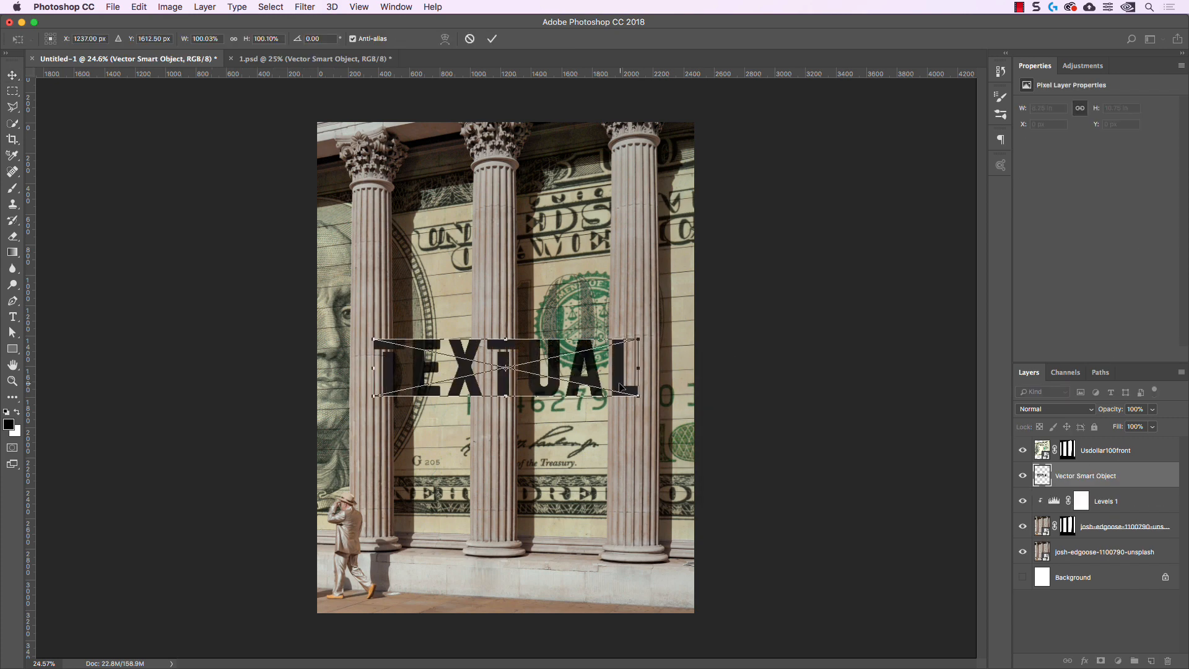
Scale the lettering to about 2262 px wide across the image's upper edge and move its layer above Usdollar100front
{"action": "left_click_drag", "start_coordinate": [621, 387], "coordinate": [676, 211]}
{"action": "left_click", "coordinate": [492, 38]}
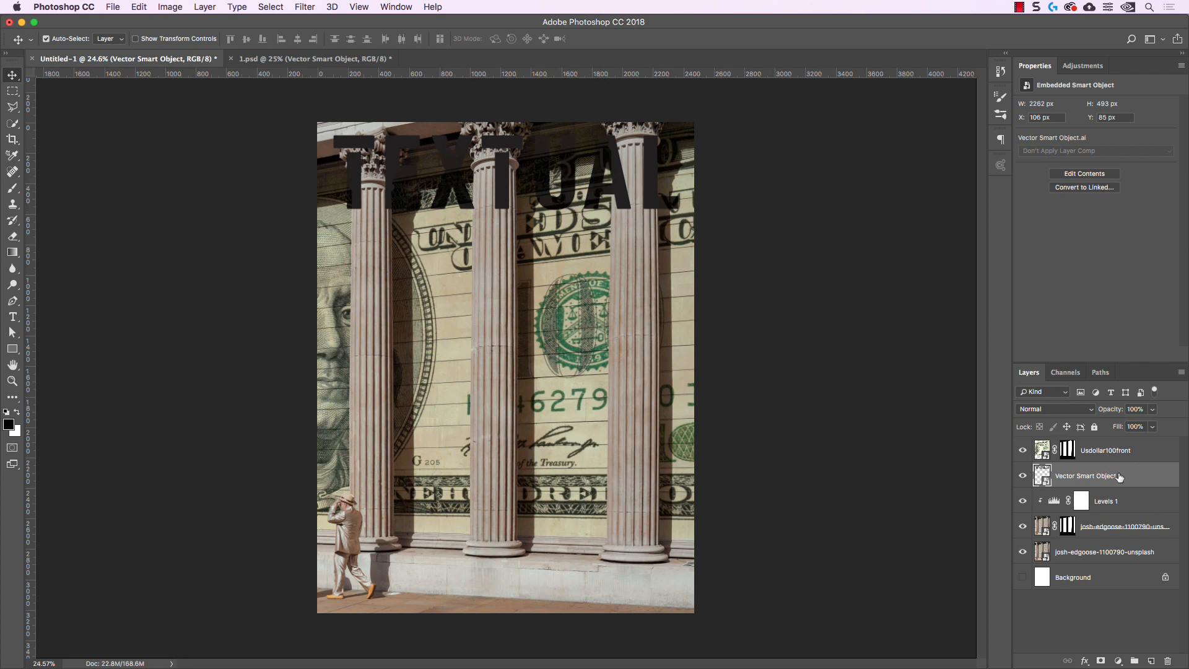
{"action": "left_click_drag", "start_coordinate": [1118, 477], "coordinate": [1119, 444]}
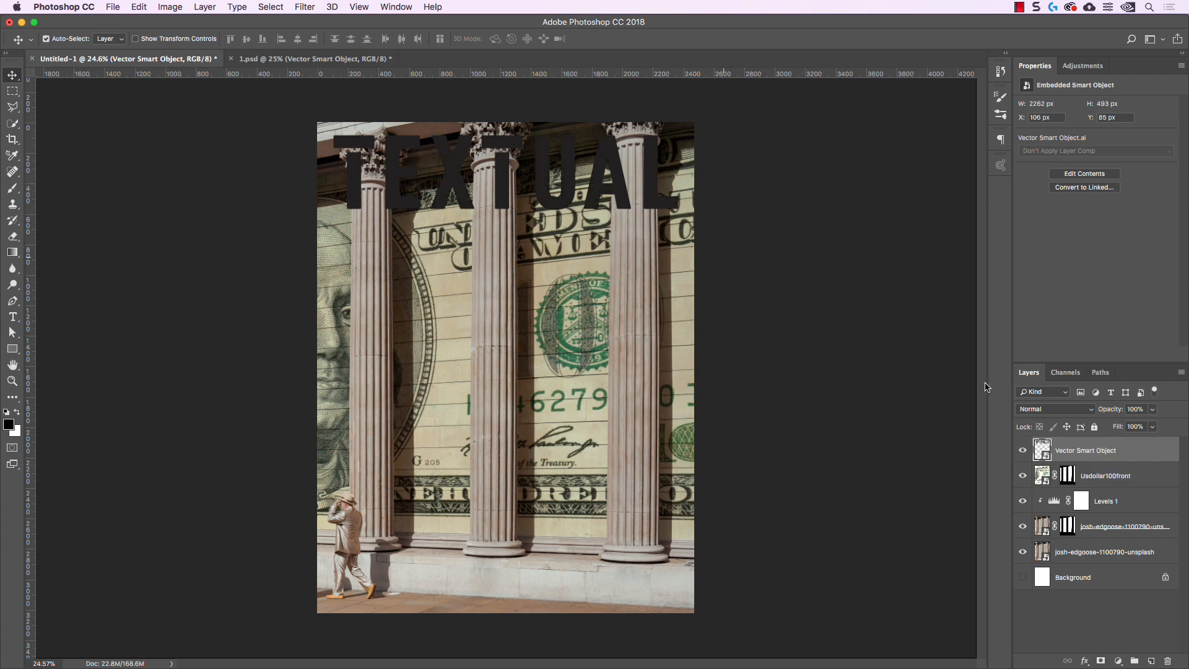
Open the new lettering Smart Object's contents in Illustrator and fill all the letter shapes with white
{"action": "double_click", "coordinate": [1045, 447]}
{"action": "left_click_drag", "start_coordinate": [351, 275], "coordinate": [868, 462]}
{"action": "left_click", "coordinate": [71, 47], "text": "shift"}
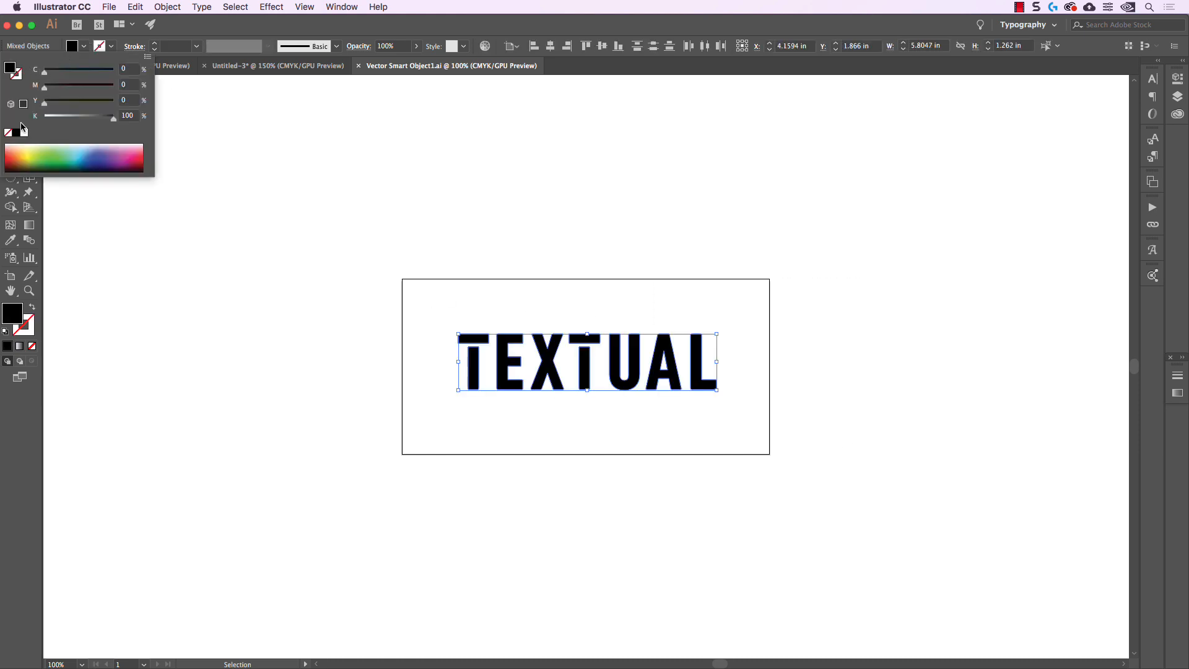
{"action": "left_click", "coordinate": [24, 132]}
{"action": "left_click", "coordinate": [218, 22]}
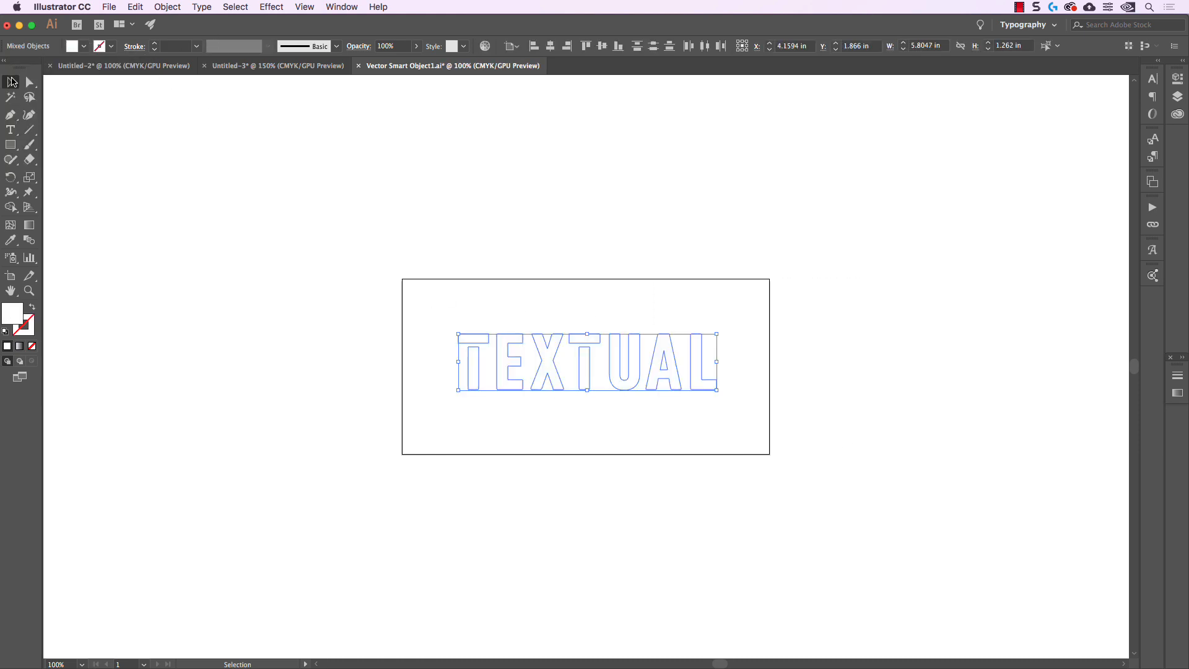
{"action": "left_click", "coordinate": [426, 197]}
Close Vector Smart Object1.ai with its changes saved and return to Photoshop
{"action": "left_click", "coordinate": [358, 65]}
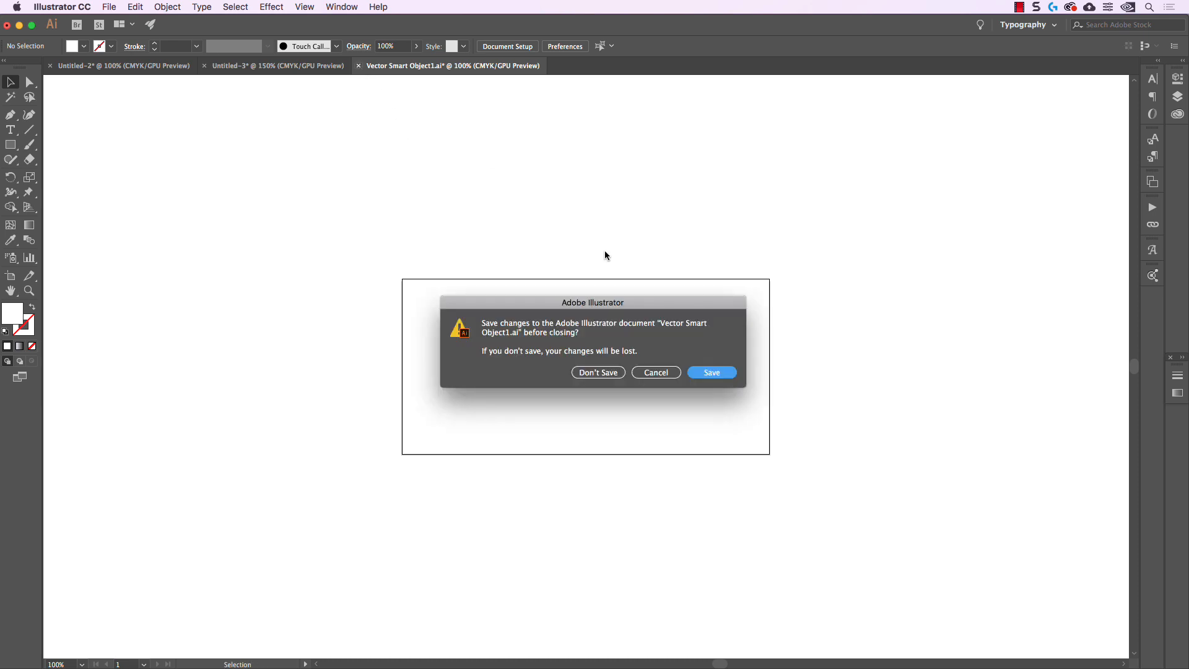
{"action": "left_click", "coordinate": [712, 372]}
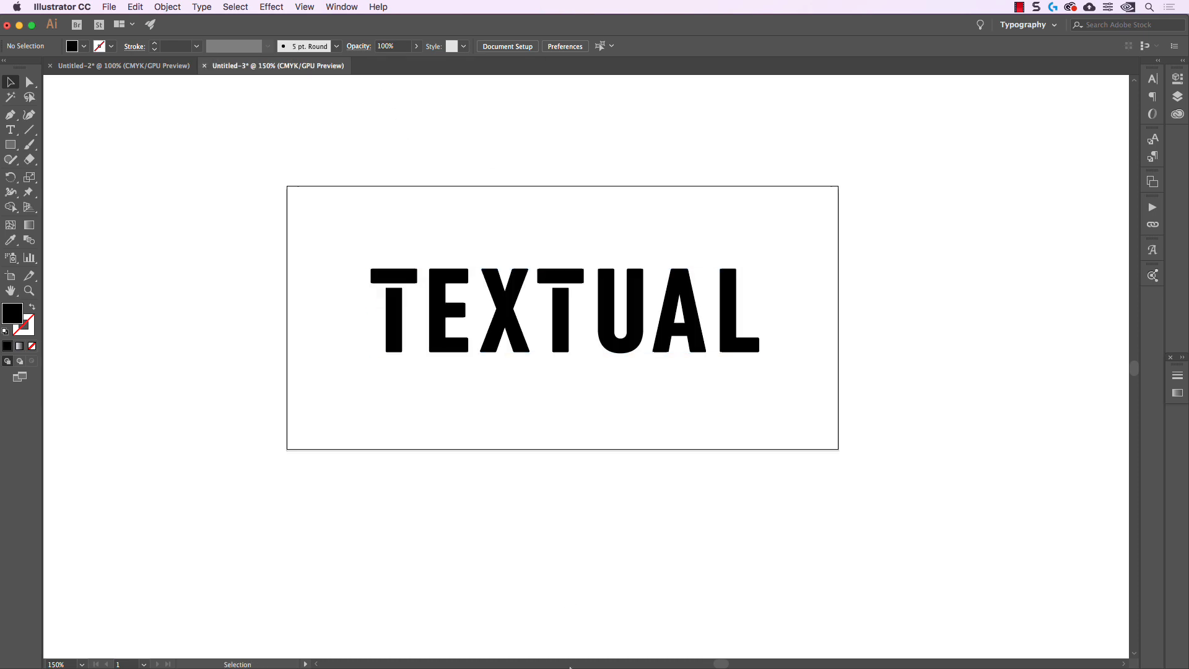
{"action": "left_click", "coordinate": [409, 662]}
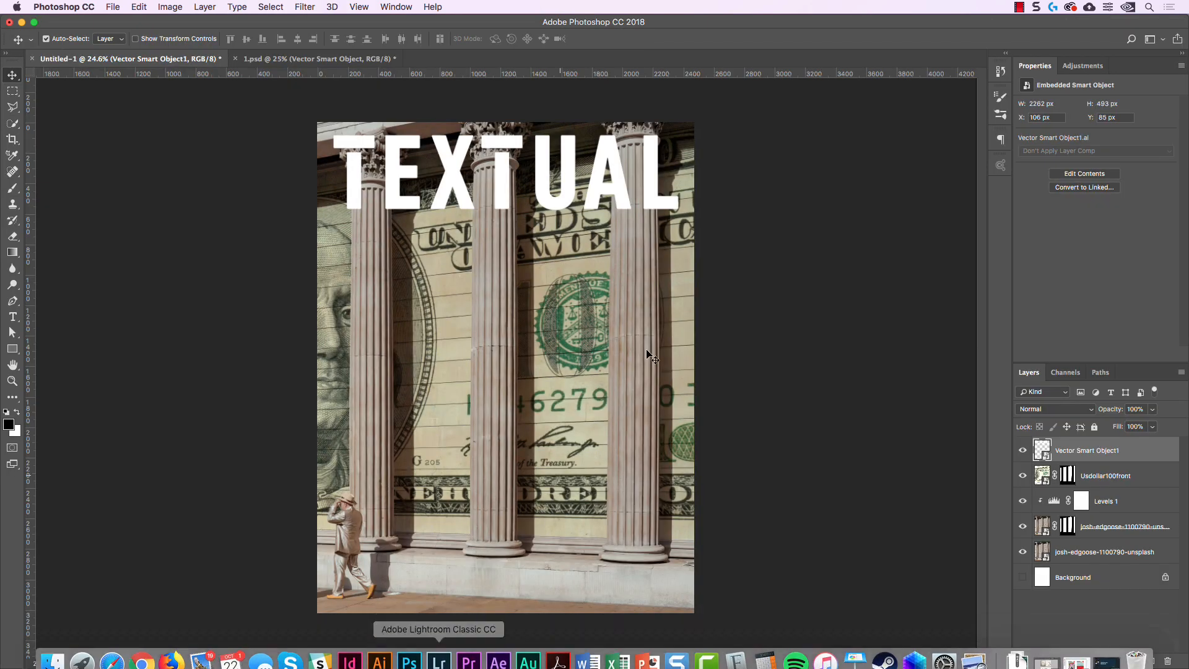
Dismiss the layer style settings without changes and nudge the white lettering down to Y 104 px
{"action": "double_click", "coordinate": [1152, 450]}
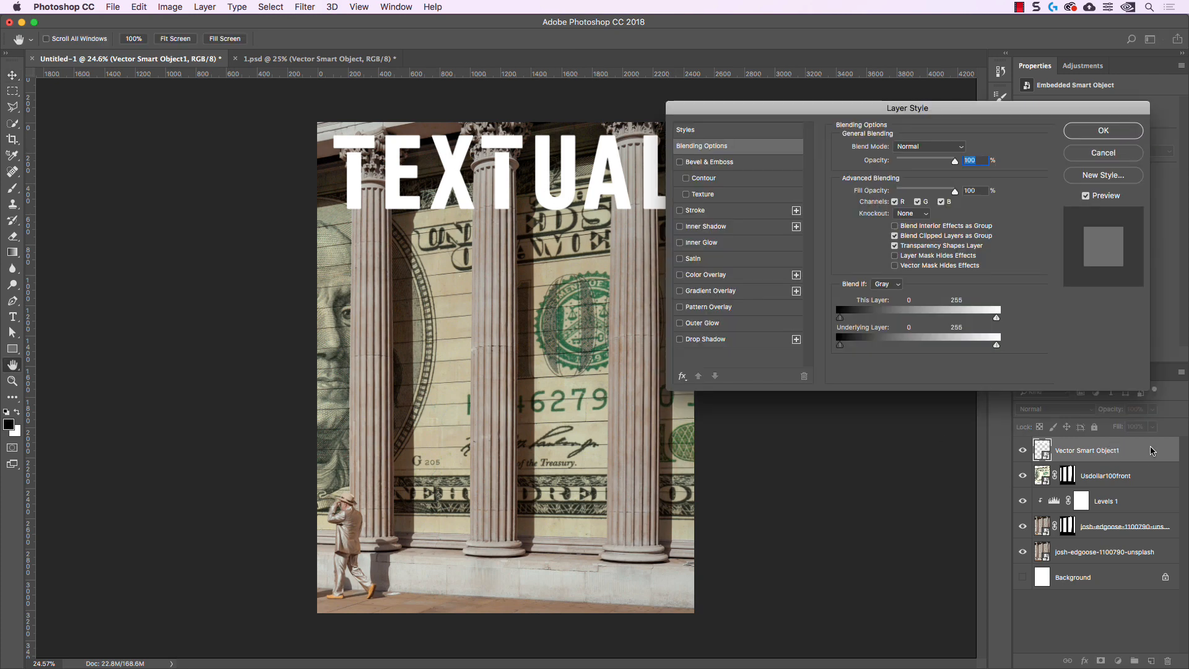
{"action": "left_click", "coordinate": [1085, 154]}
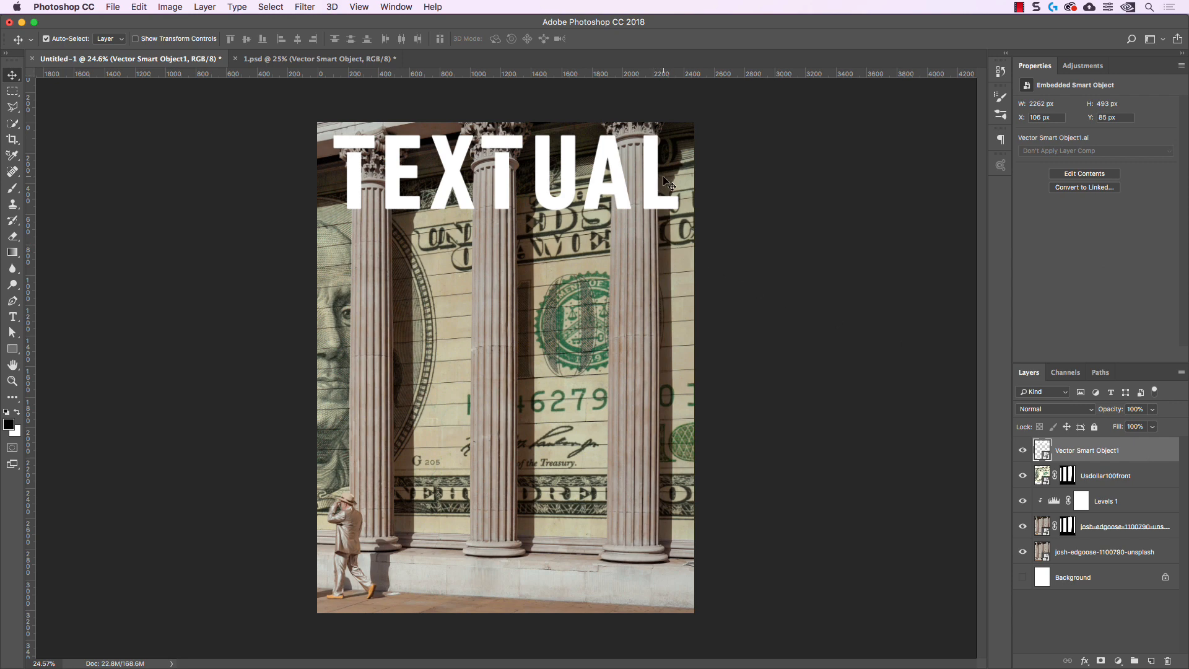
{"action": "key", "text": "shift+Down"}
{"action": "key", "text": "shift+Down"}
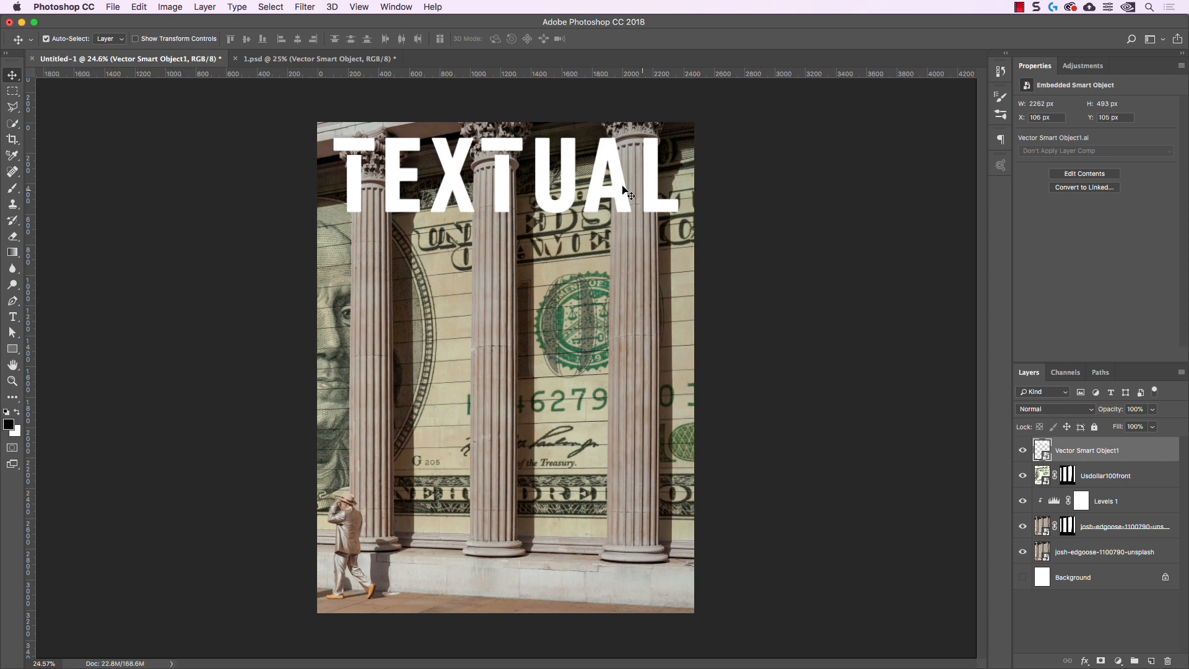
{"action": "key", "text": "Up"}
Add a black solid color fill layer directly above Usdollar100front, beneath the lettering, and lower its opacity to 18%
{"action": "left_click", "coordinate": [1107, 473]}
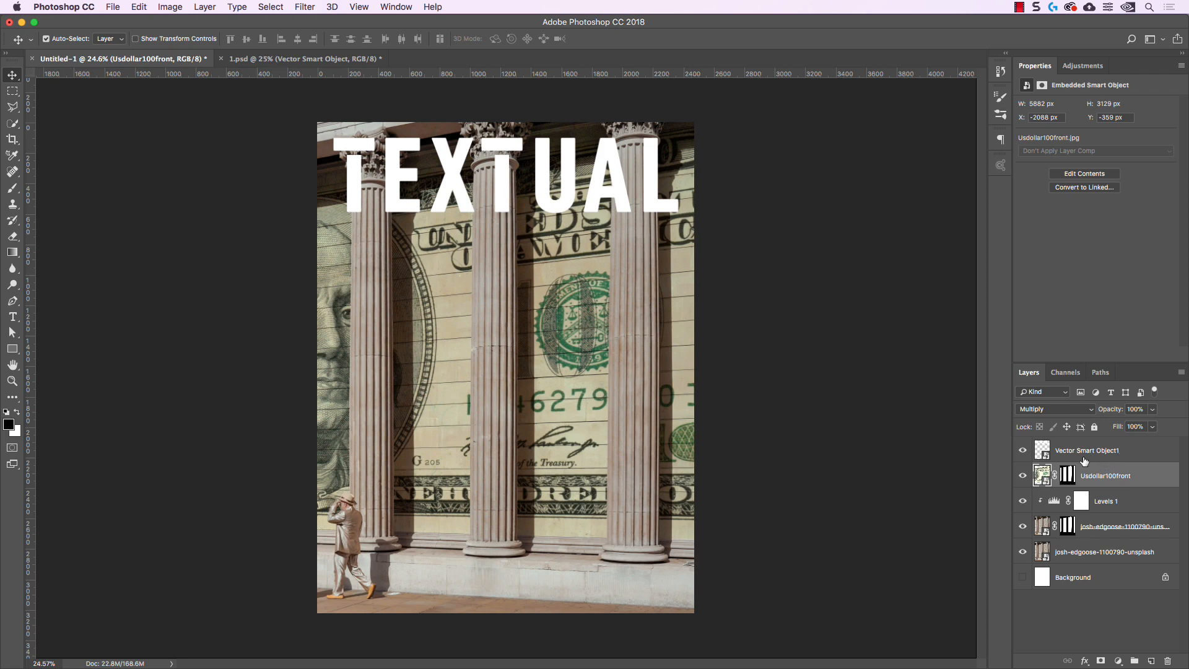
{"action": "left_click", "coordinate": [1066, 453]}
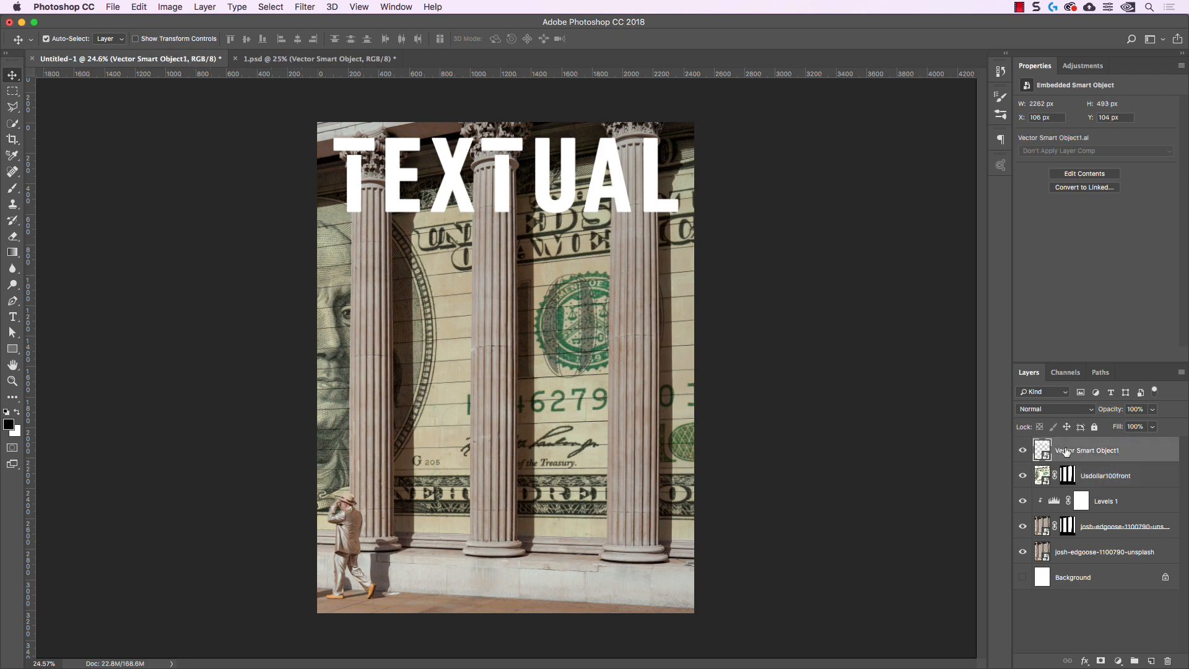
{"action": "left_click", "coordinate": [1089, 475]}
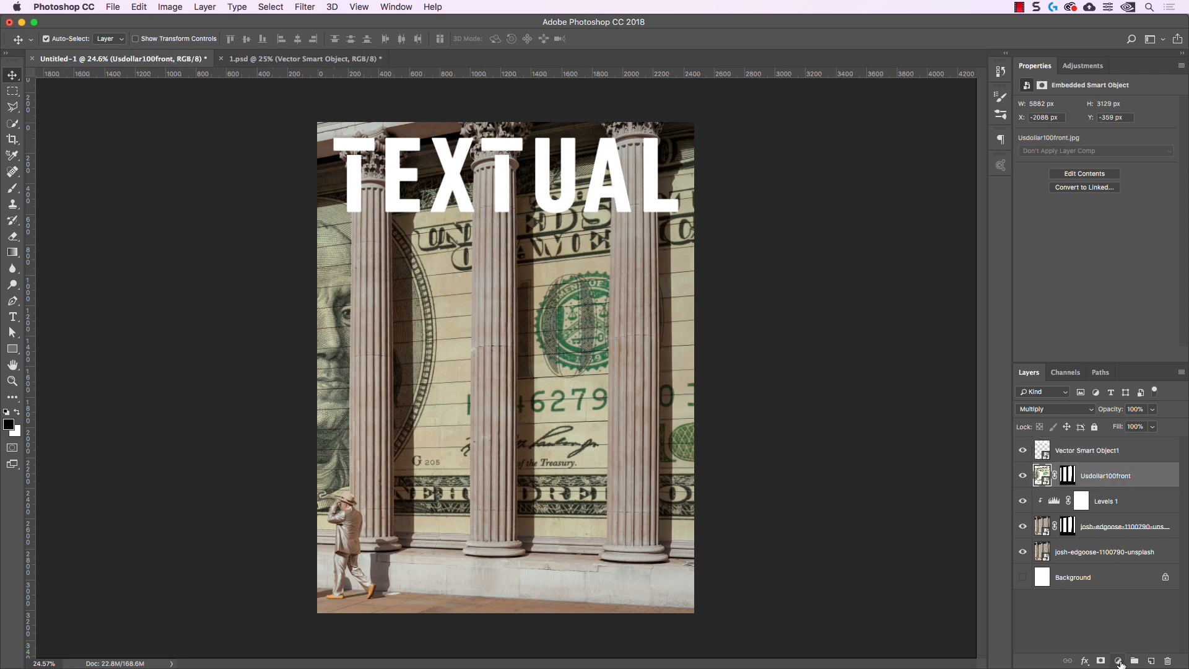
{"action": "left_click", "coordinate": [1118, 661]}
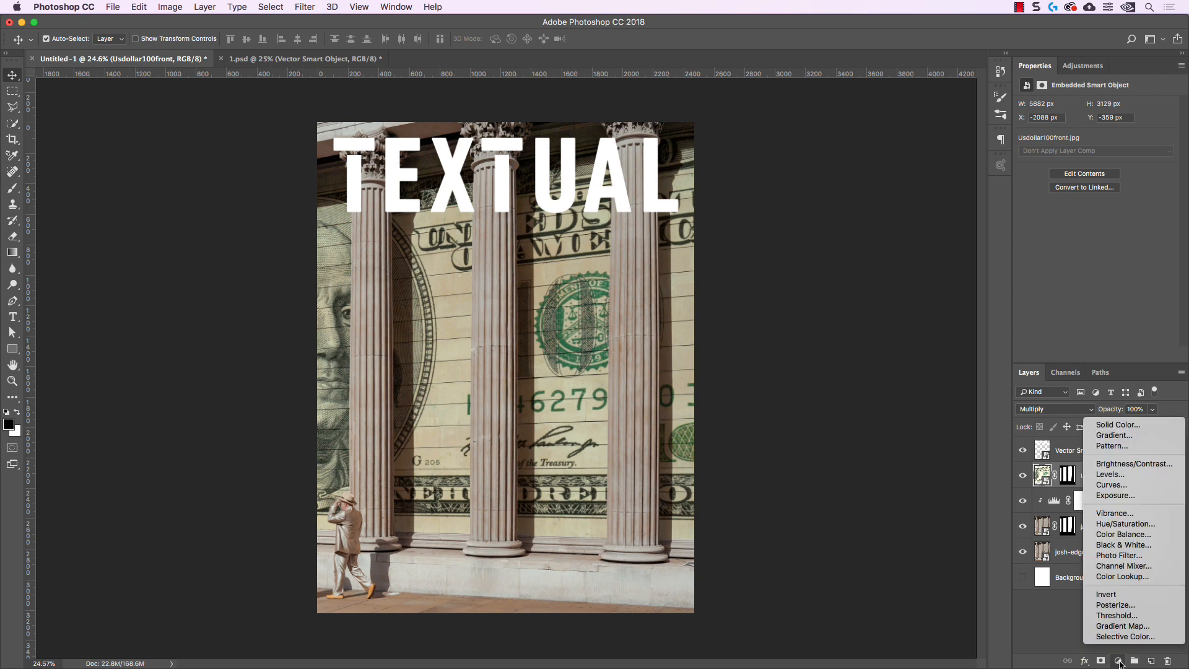
{"action": "left_click", "coordinate": [1130, 426]}
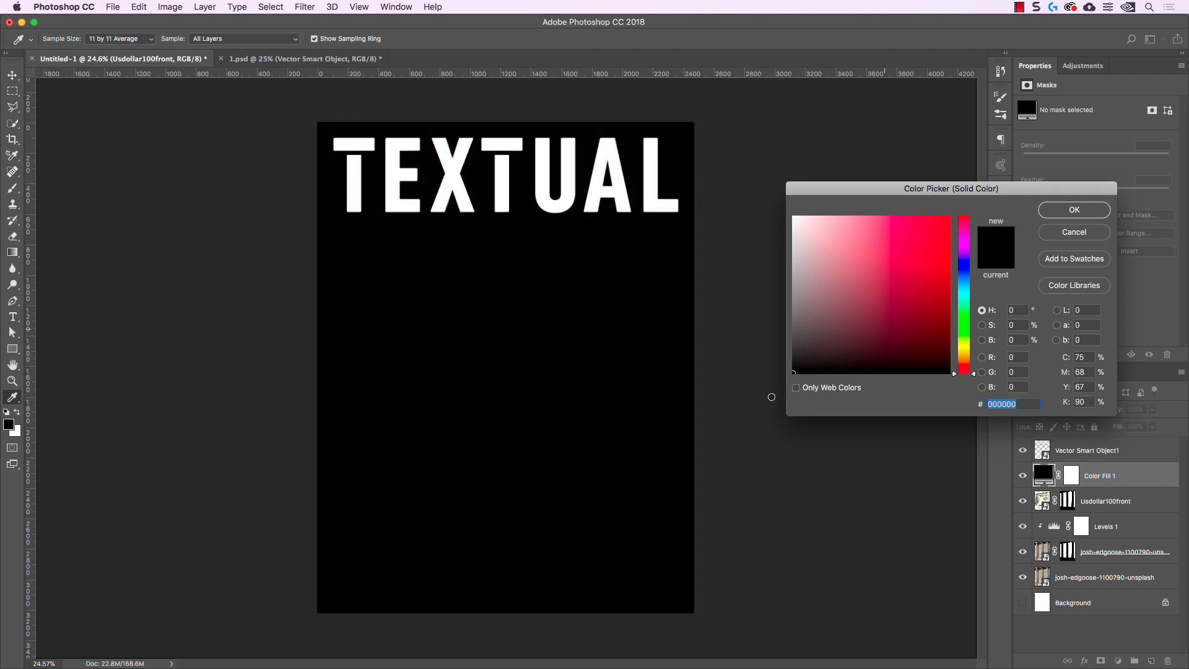
{"action": "left_click", "coordinate": [1045, 214]}
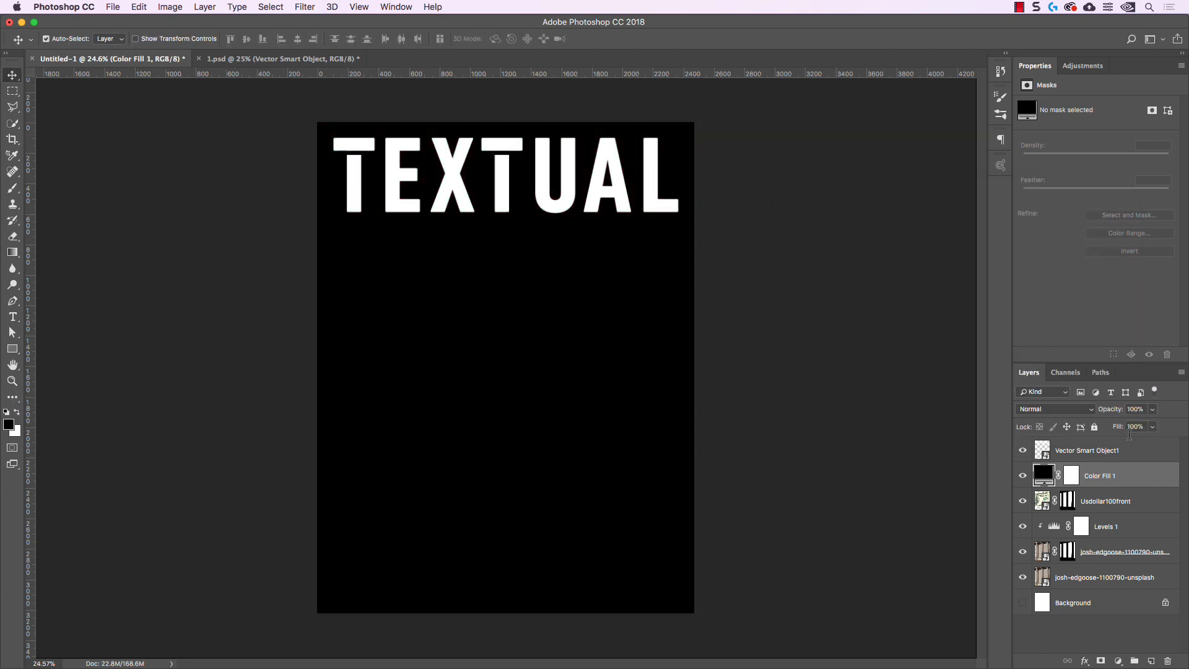
{"action": "left_click", "coordinate": [1152, 410]}
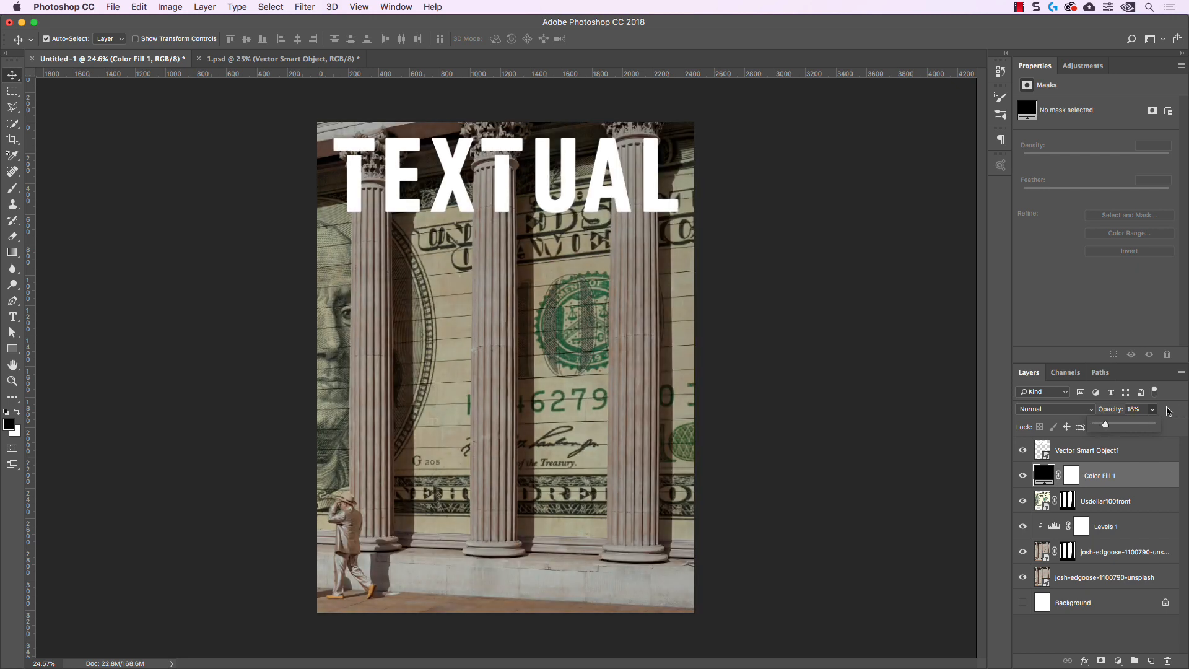
{"action": "left_click", "coordinate": [1158, 413]}
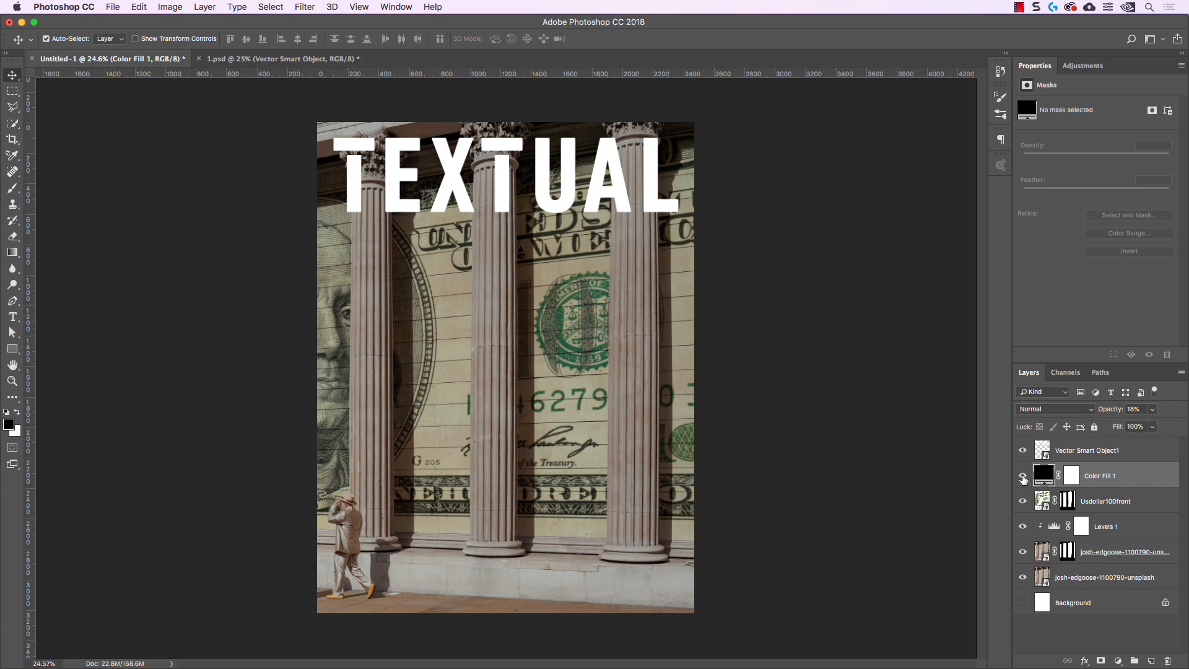
Toggle the black fill layer's visibility repeatedly to compare the image with and without the darkening
{"action": "left_click", "coordinate": [1023, 476]}
{"action": "left_click", "coordinate": [1023, 475]}
{"action": "left_click", "coordinate": [1023, 475]}
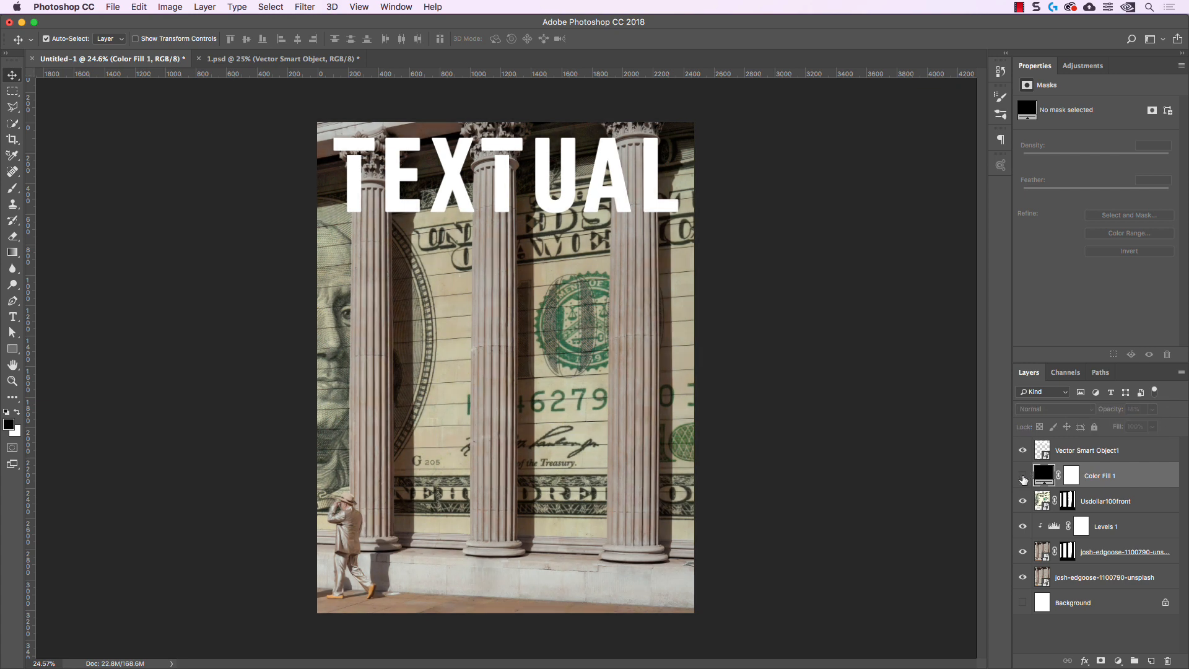
{"action": "left_click", "coordinate": [1023, 476]}
{"action": "left_click", "coordinate": [1023, 476]}
{"action": "left_click", "coordinate": [1023, 476]}
{"action": "left_click", "coordinate": [1023, 475]}
{"action": "left_click", "coordinate": [1023, 475]}
{"action": "left_click", "coordinate": [1023, 476]}
{"action": "left_click", "coordinate": [1024, 476]}
{"action": "left_click", "coordinate": [1023, 475]}
{"action": "left_click", "coordinate": [1023, 476]}
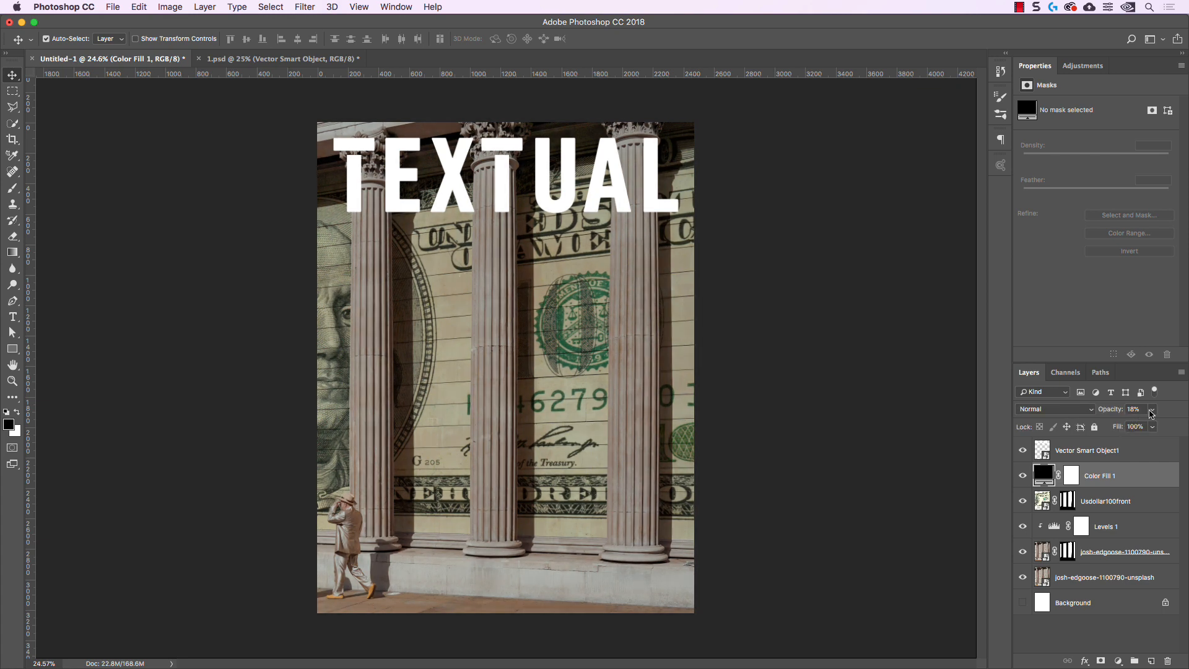
Reduce the black fill layer's opacity to 11%
{"action": "left_click", "coordinate": [1152, 409]}
{"action": "left_click_drag", "start_coordinate": [1131, 426], "coordinate": [1129, 426]}
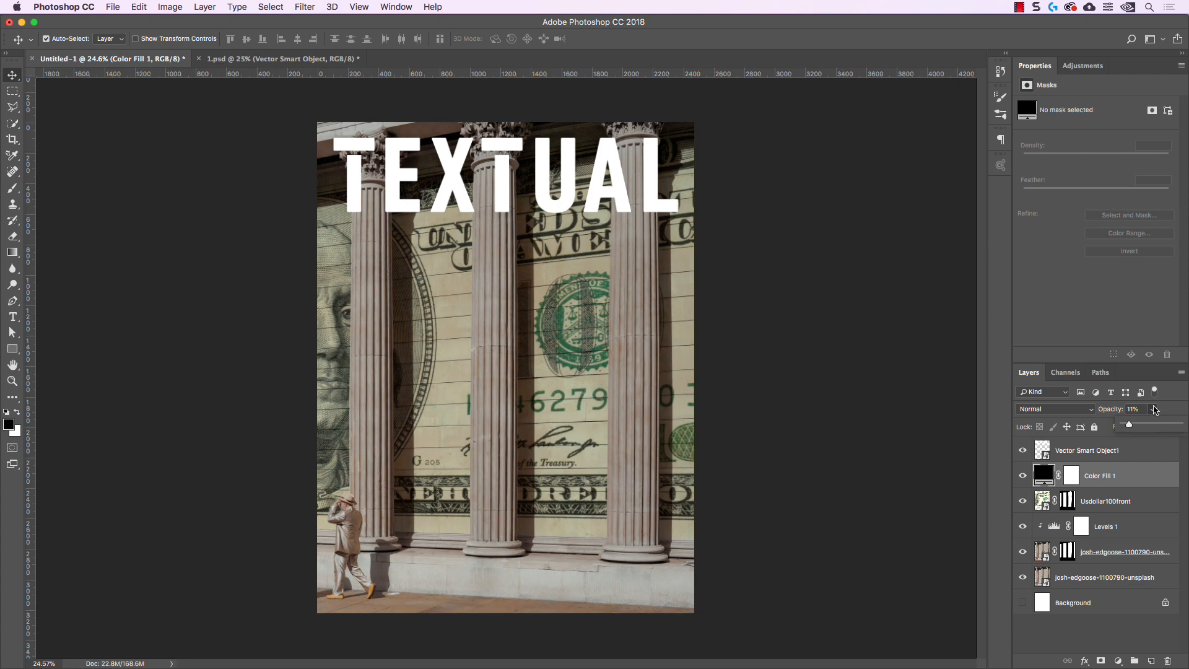
{"action": "left_click", "coordinate": [1155, 410]}
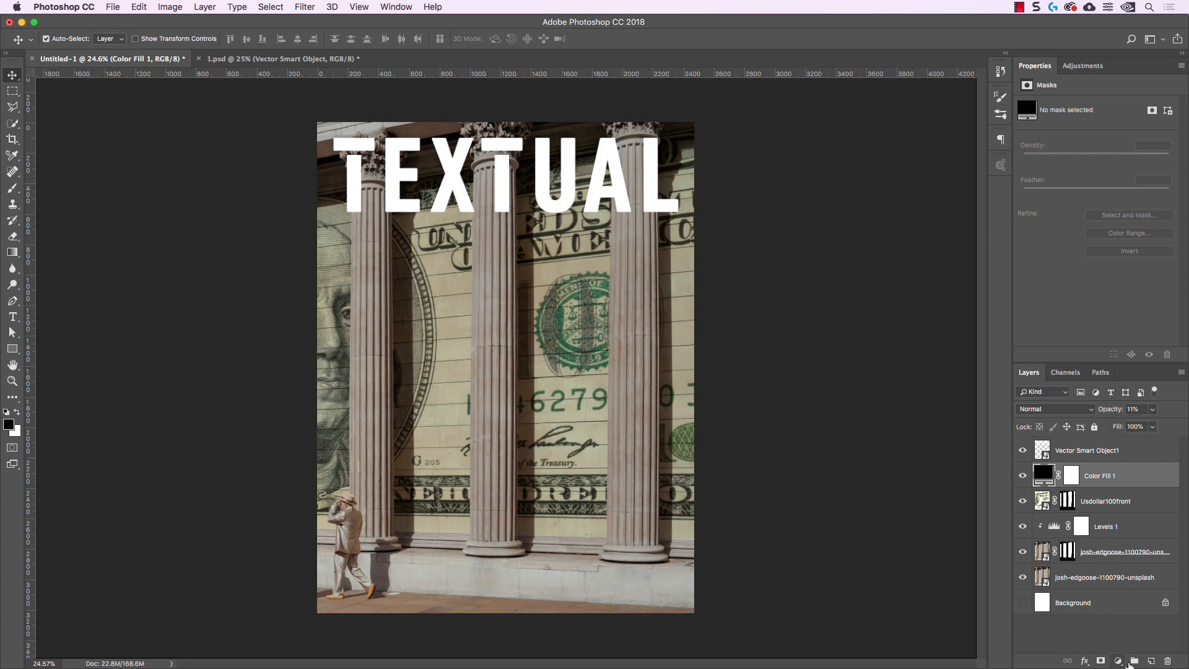
Add an empty layer above the black fill and set the Brush to a size of 2213 px with 2% flow
{"action": "left_click", "coordinate": [1150, 661]}
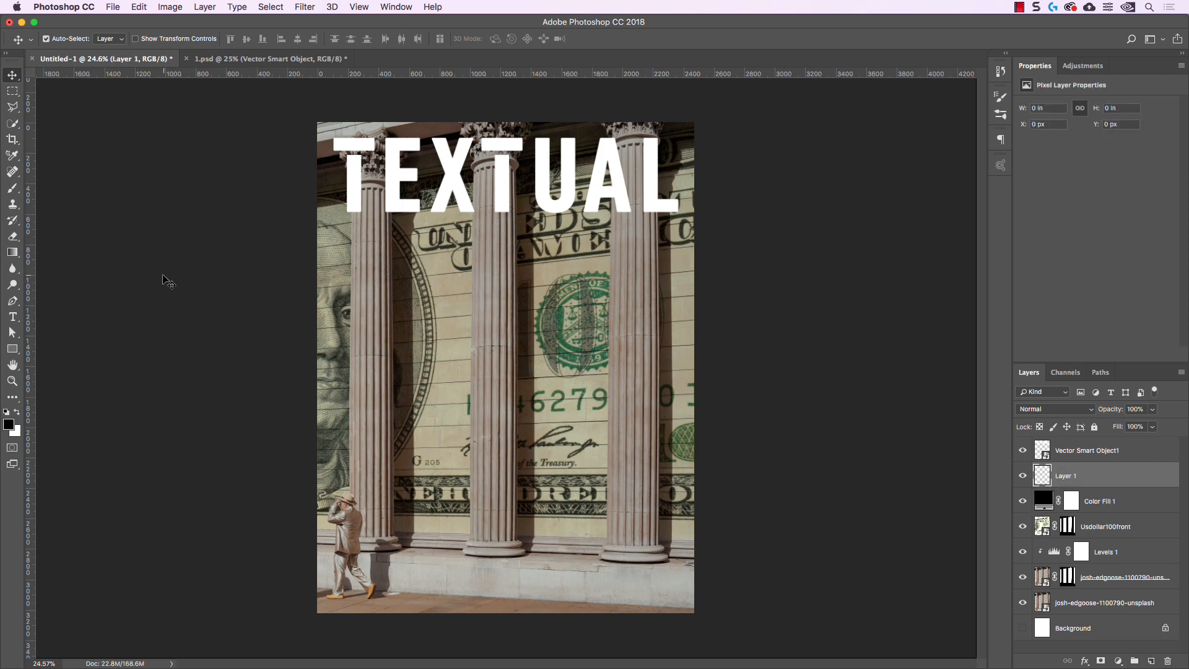
{"action": "left_click", "coordinate": [13, 188]}
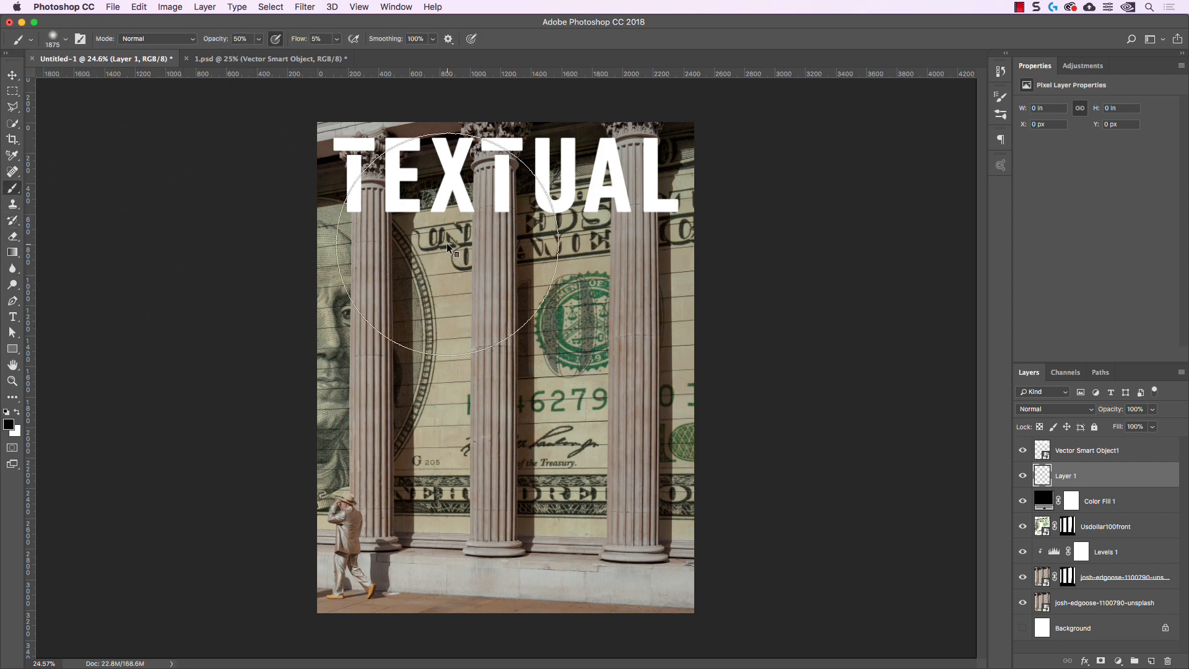
{"action": "mouse_move", "coordinate": [447, 243]}
{"action": "left_mouse_down"}
{"action": "mouse_move", "coordinate": [471, 245]}
{"action": "mouse_move", "coordinate": [430, 249]}
{"action": "mouse_move", "coordinate": [472, 249]}
{"action": "mouse_move", "coordinate": [457, 154]}
{"action": "left_mouse_up"}
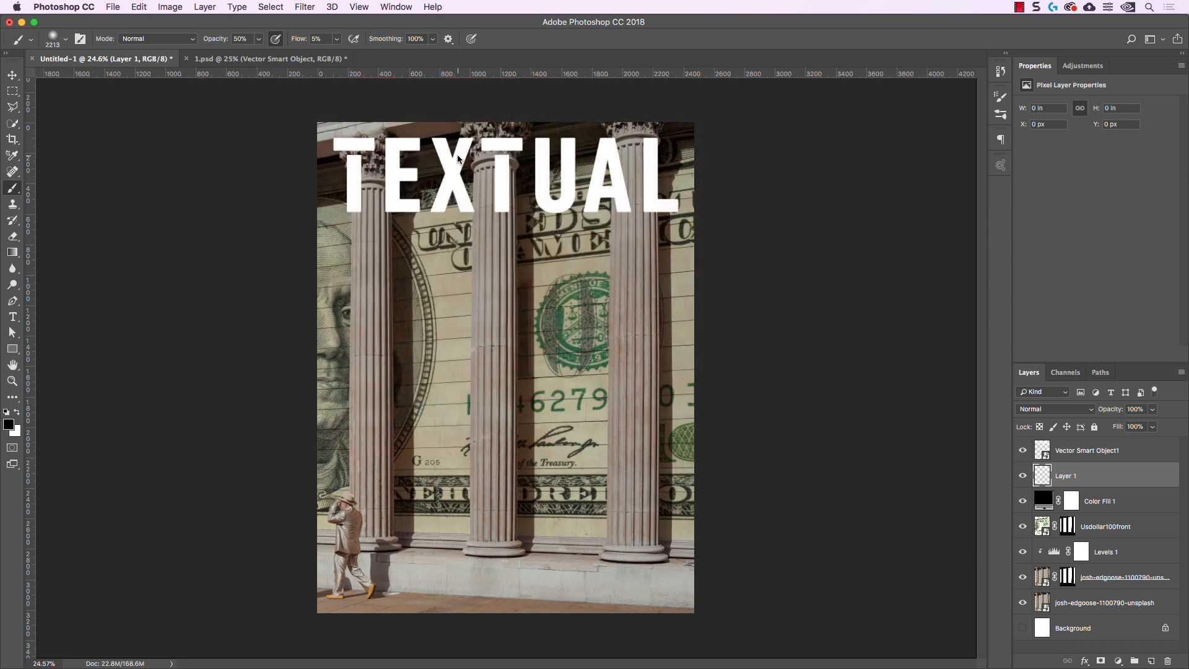
{"action": "left_click", "coordinate": [479, 201], "text": "ctrl+alt"}
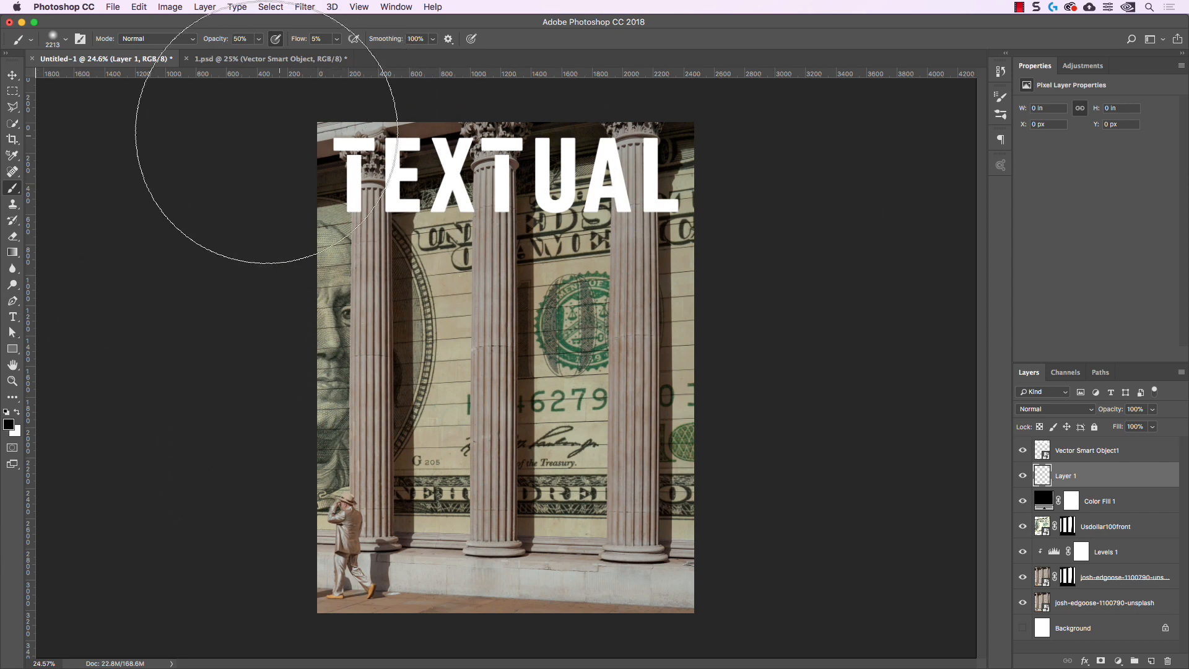
{"action": "left_click", "coordinate": [337, 38]}
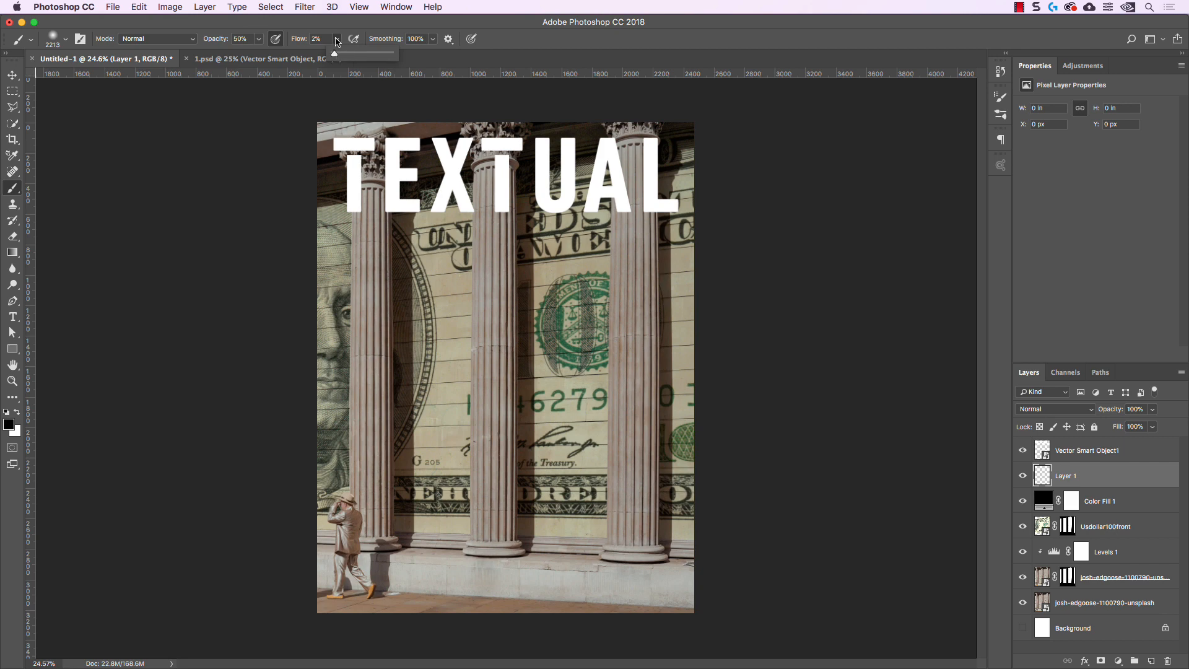
{"action": "left_click", "coordinate": [336, 39]}
{"action": "right_click", "coordinate": [266, 151]}
{"action": "left_click", "coordinate": [779, 147]}
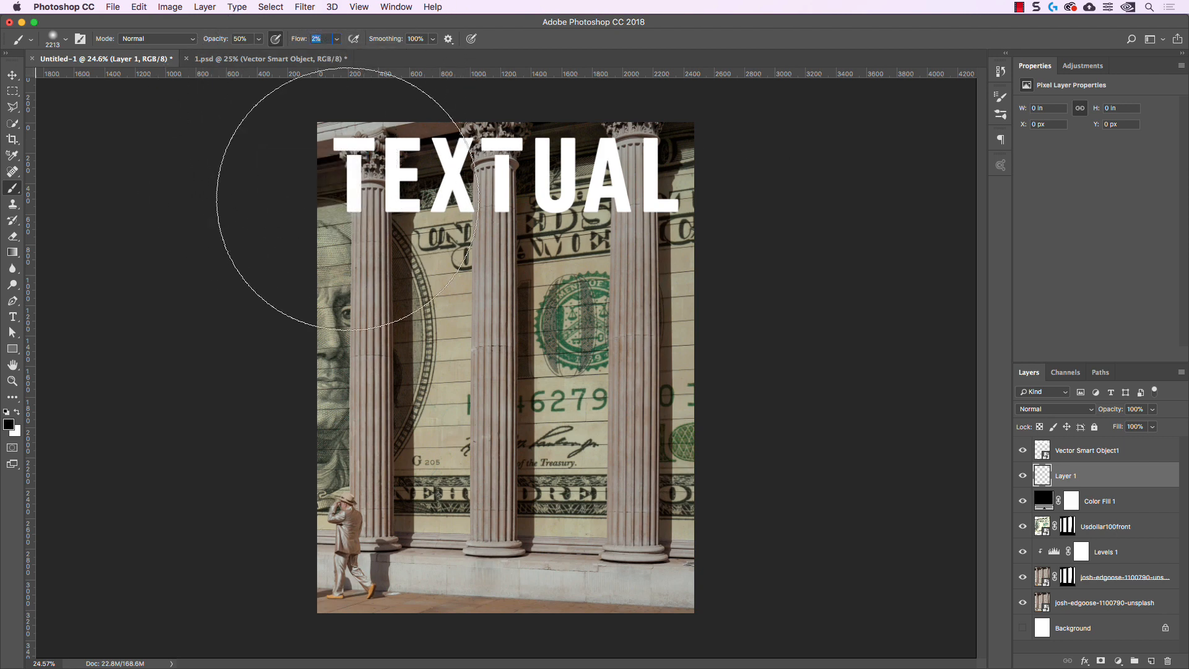
Paint soft black shading across the image's upper part behind the TEXTUAL lettering on the new layer
{"action": "mouse_move", "coordinate": [346, 198]}
{"action": "left_mouse_down"}
{"action": "mouse_move", "coordinate": [789, 146]}
{"action": "mouse_move", "coordinate": [160, 159]}
{"action": "mouse_move", "coordinate": [783, 159]}
{"action": "mouse_move", "coordinate": [271, 182]}
{"action": "mouse_move", "coordinate": [964, 433]}
{"action": "left_mouse_up"}
{"action": "mouse_move", "coordinate": [443, 170]}
{"action": "left_mouse_down"}
{"action": "mouse_move", "coordinate": [451, 186]}
{"action": "mouse_move", "coordinate": [428, 171]}
{"action": "mouse_move", "coordinate": [937, 200]}
{"action": "left_mouse_up"}
{"action": "mouse_move", "coordinate": [394, 161]}
{"action": "left_mouse_down"}
{"action": "mouse_move", "coordinate": [526, 108]}
{"action": "mouse_move", "coordinate": [580, 170]}
{"action": "left_mouse_up"}
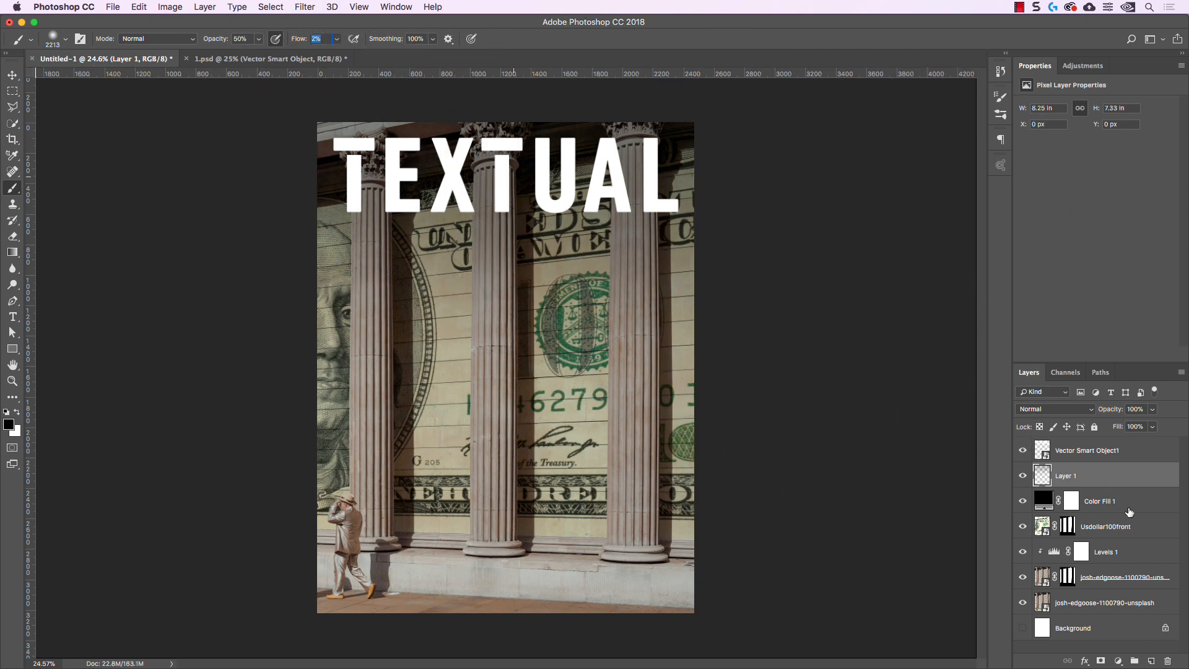
Compare the cover with and without the painted shading layer, and view the flag portrait cover in 1.psd for reference
{"action": "left_click", "coordinate": [1023, 476]}
{"action": "left_click", "coordinate": [1022, 477]}
{"action": "left_click", "coordinate": [1022, 476]}
{"action": "left_click", "coordinate": [1022, 477]}
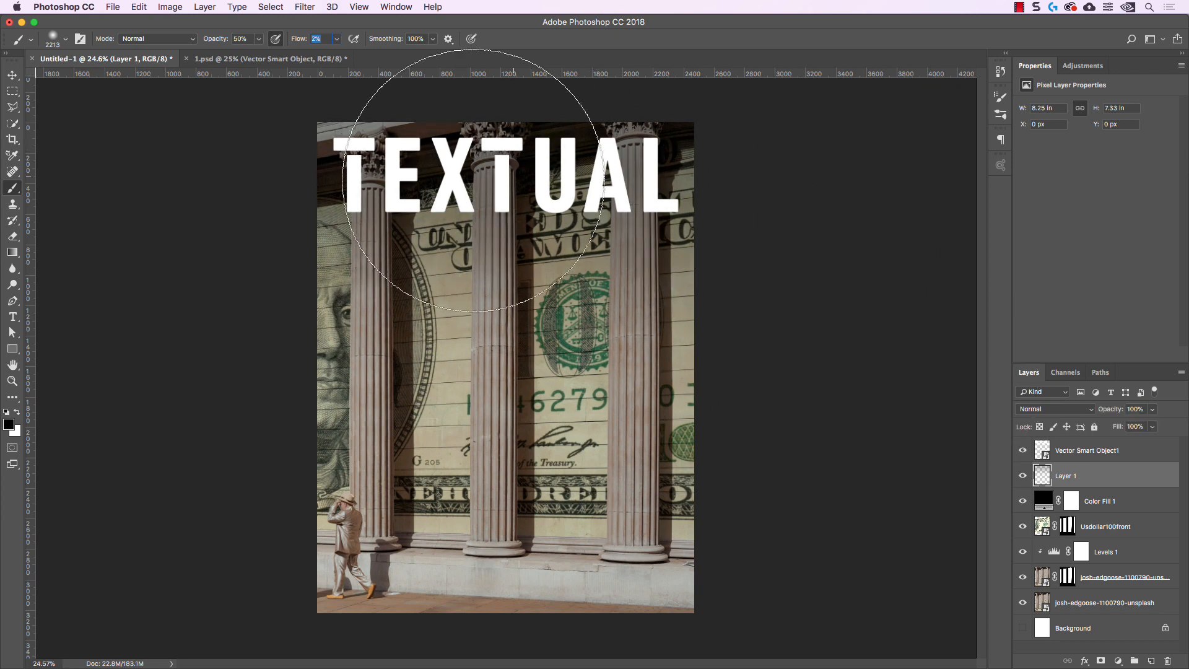
{"action": "left_click", "coordinate": [1022, 476]}
{"action": "left_click", "coordinate": [1022, 476]}
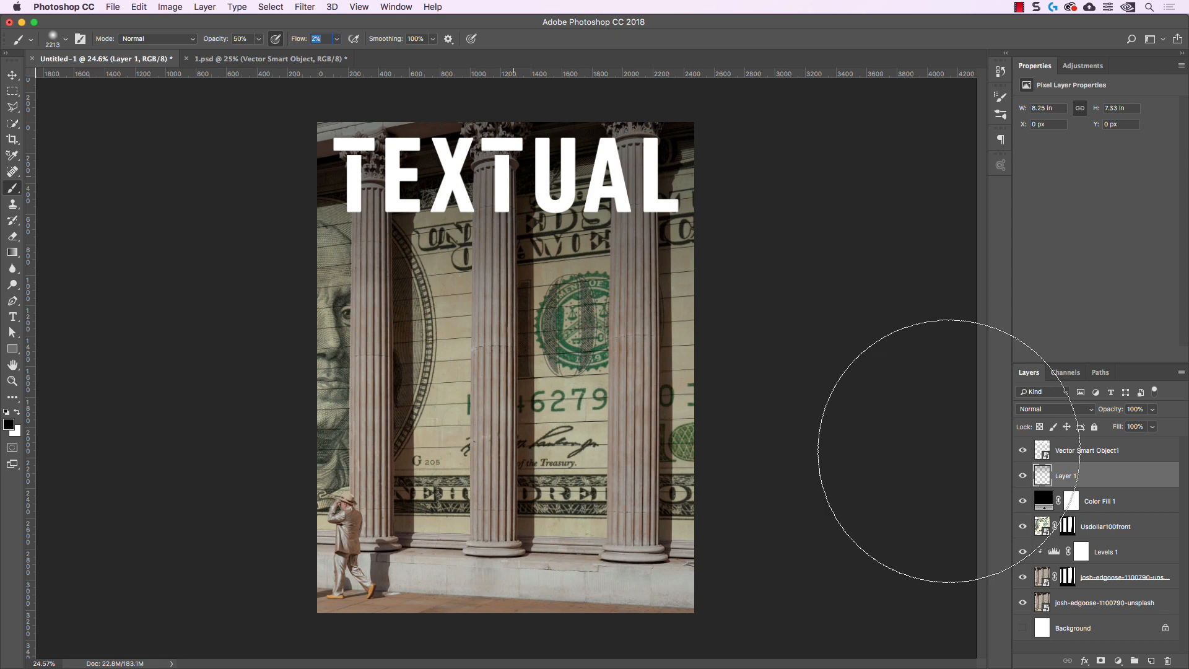
{"action": "left_click", "coordinate": [1023, 476]}
{"action": "left_click", "coordinate": [1023, 477]}
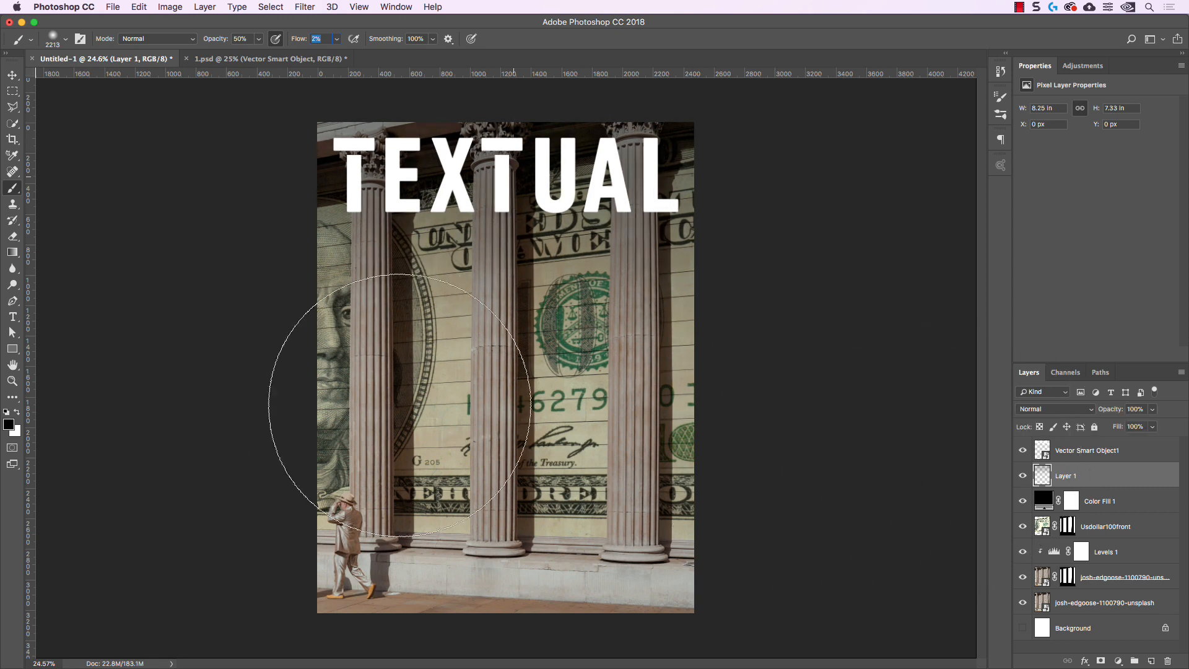
{"action": "left_click", "coordinate": [1023, 477]}
{"action": "left_click", "coordinate": [1022, 476]}
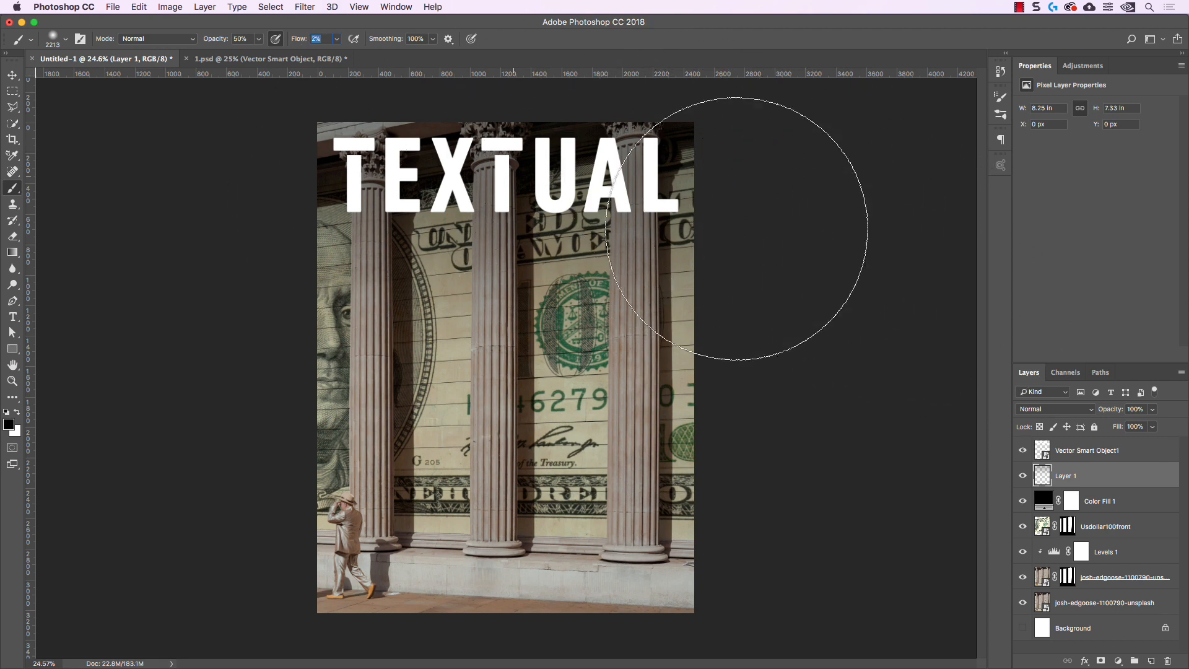
{"action": "left_click", "coordinate": [260, 58]}
{"action": "left_click", "coordinate": [111, 59]}
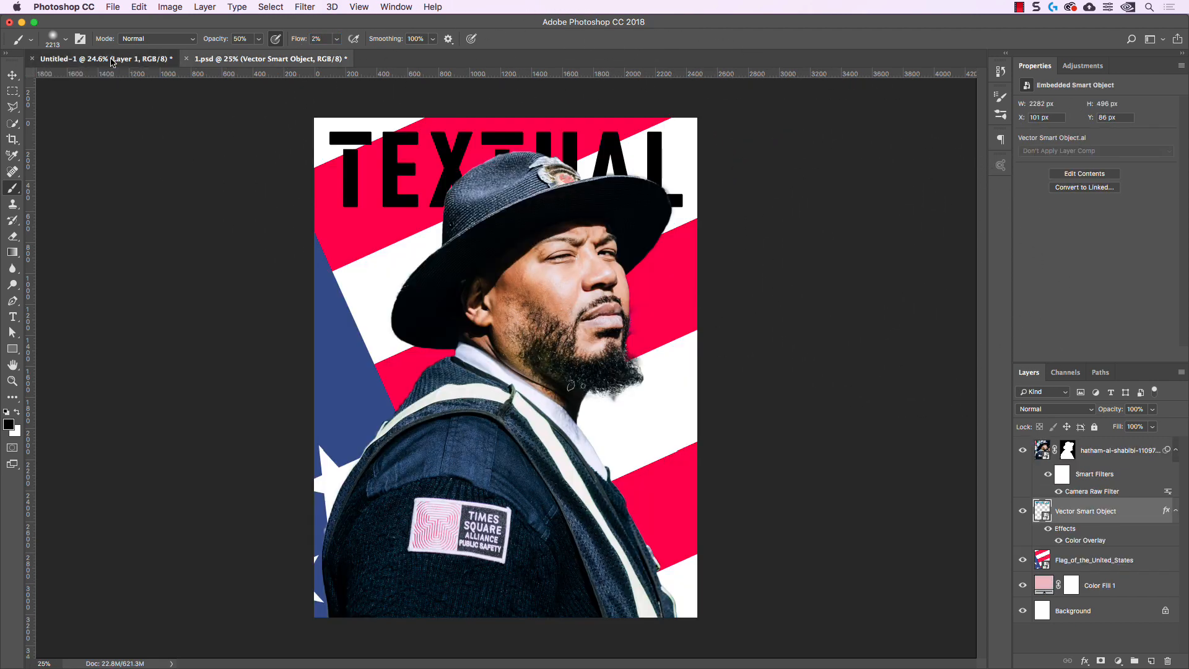